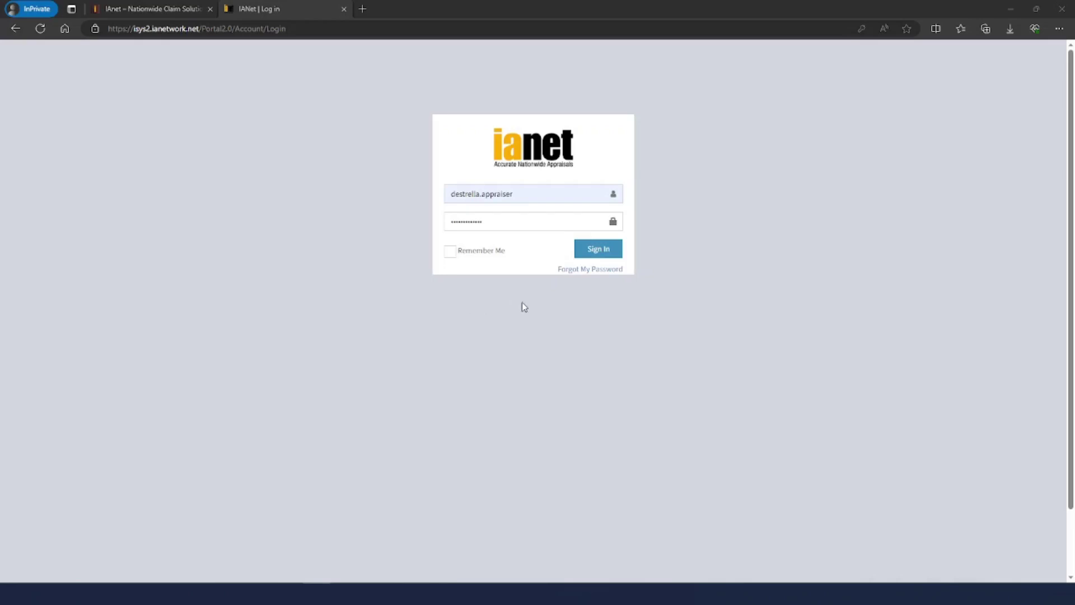
Sign in to the IAnet portal with the appraiser's username and password
left_click(590, 255)
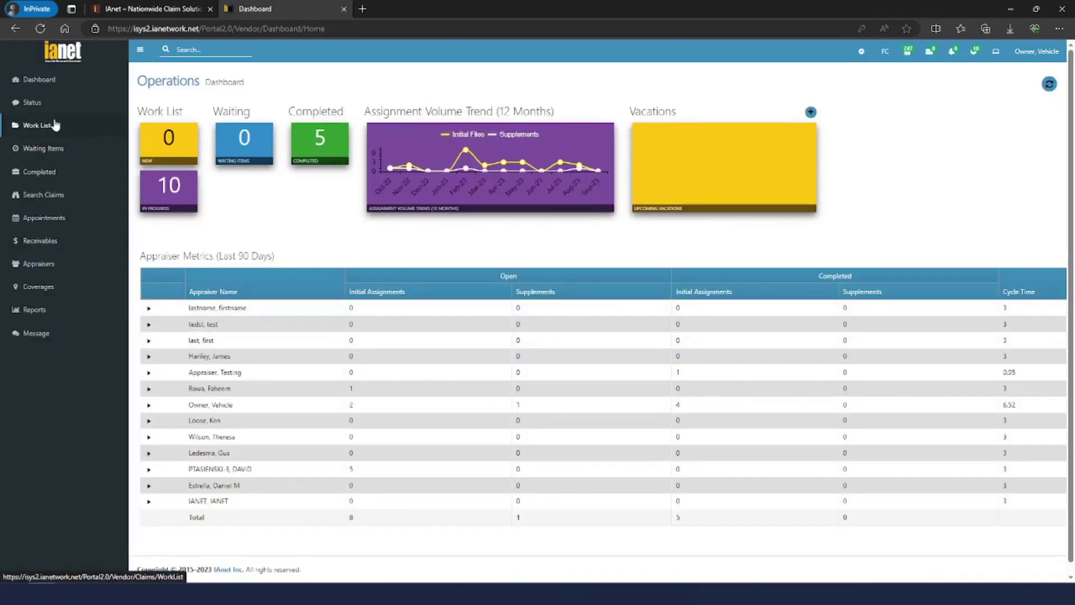
Open the Work List of claims from the dashboard sidebar
left_click(63, 126)
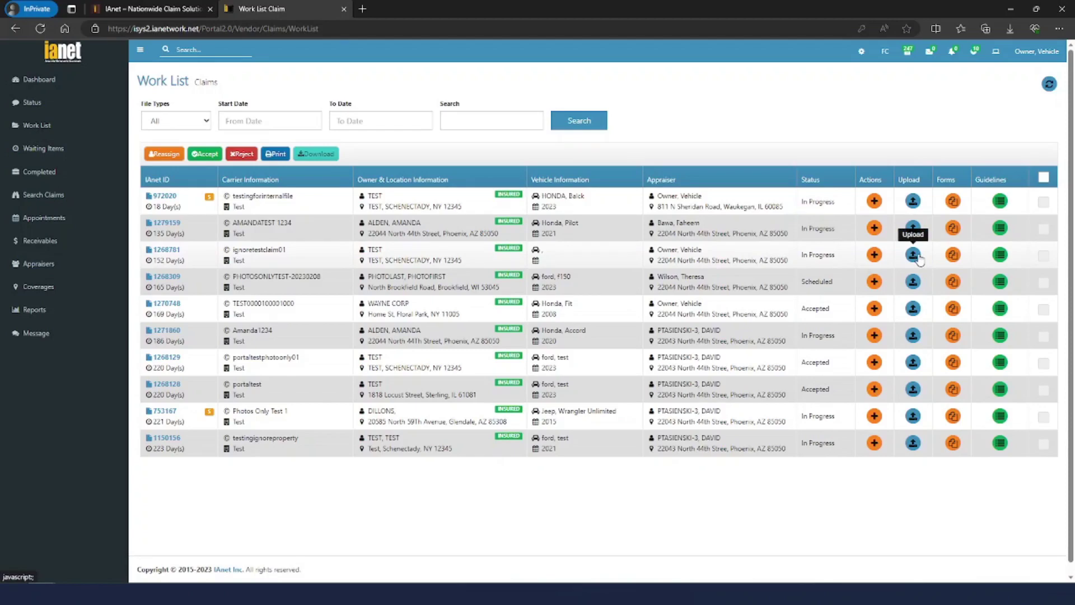
left_click(916, 256)
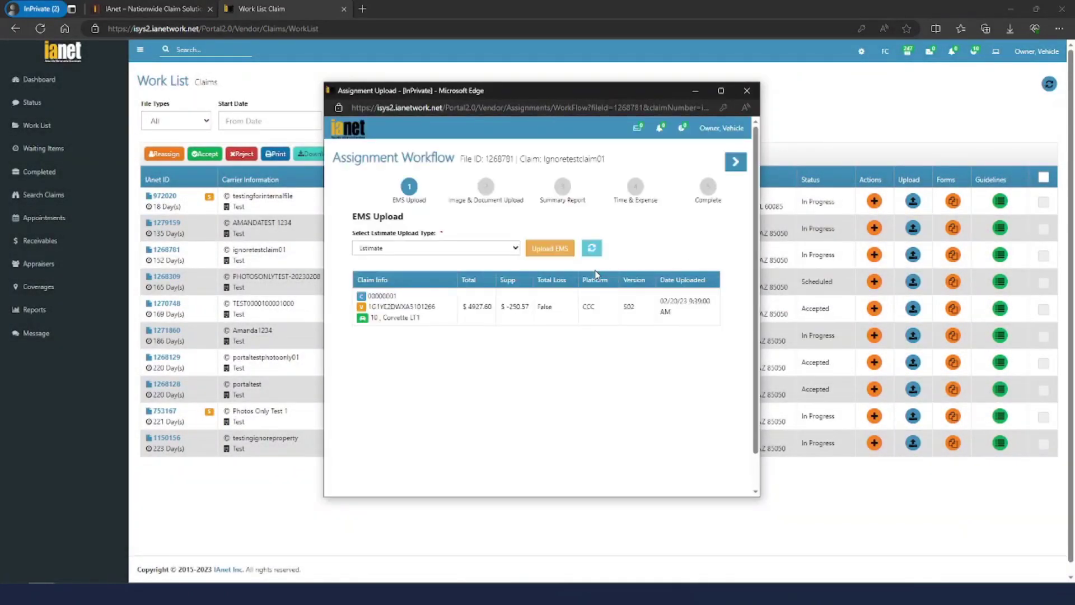
left_click(591, 248)
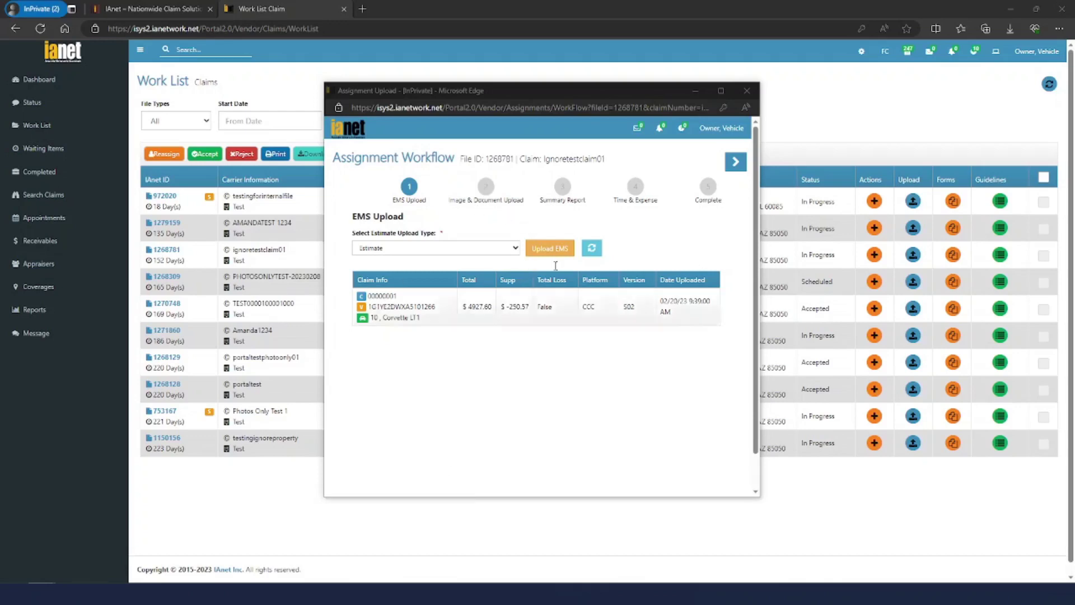
left_click(487, 188)
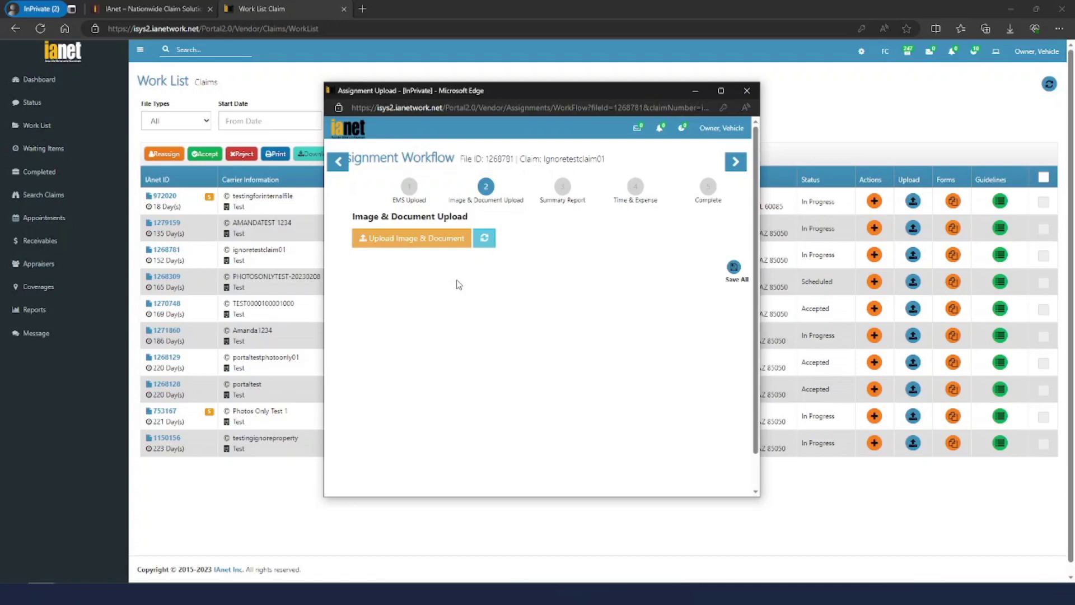
left_click(424, 245)
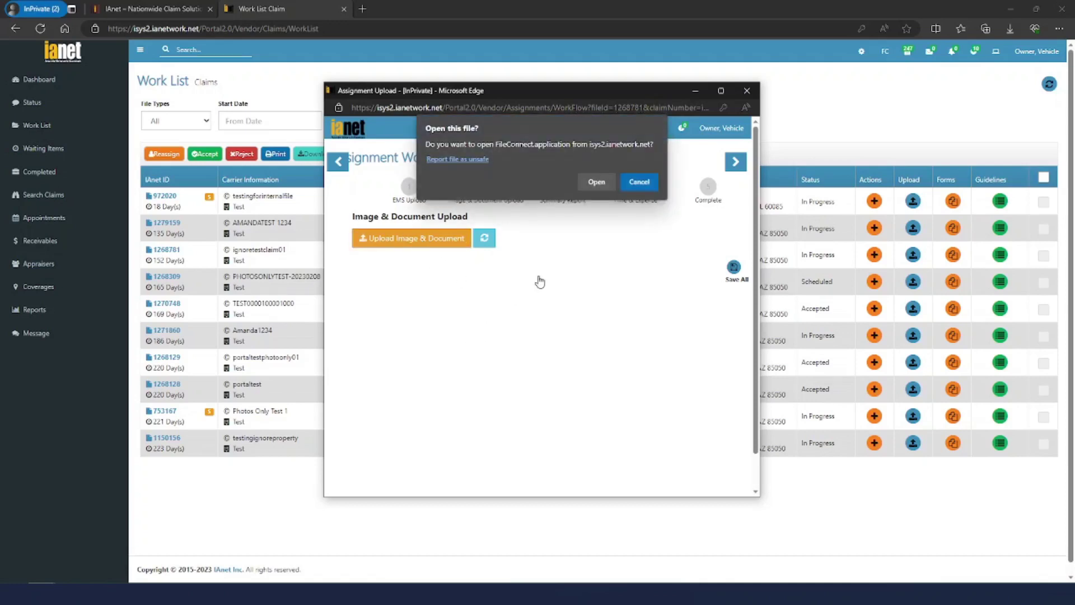
left_click(597, 181)
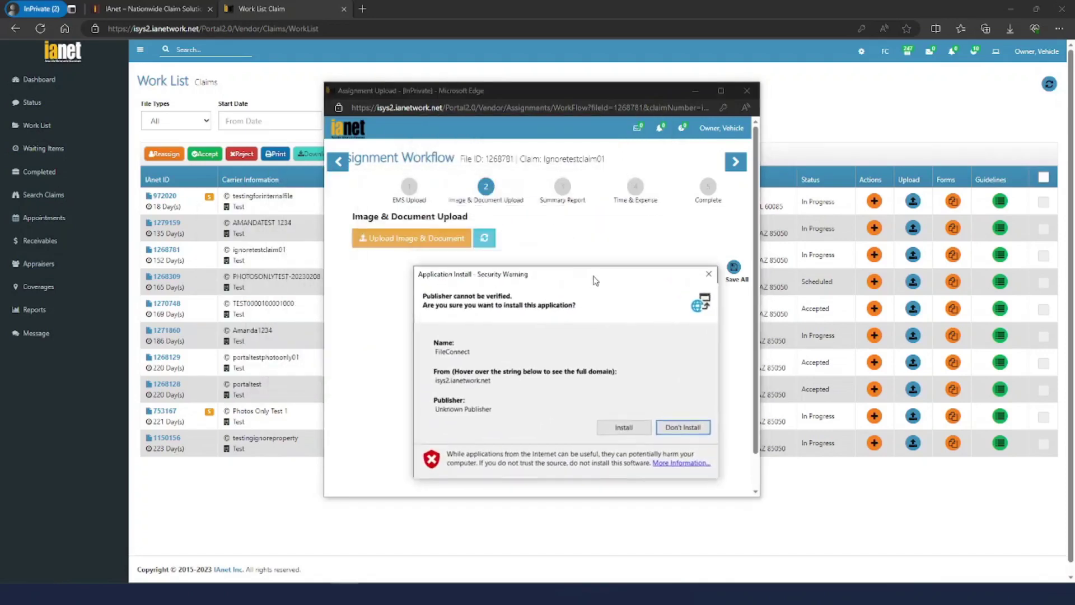
left_click(408, 188)
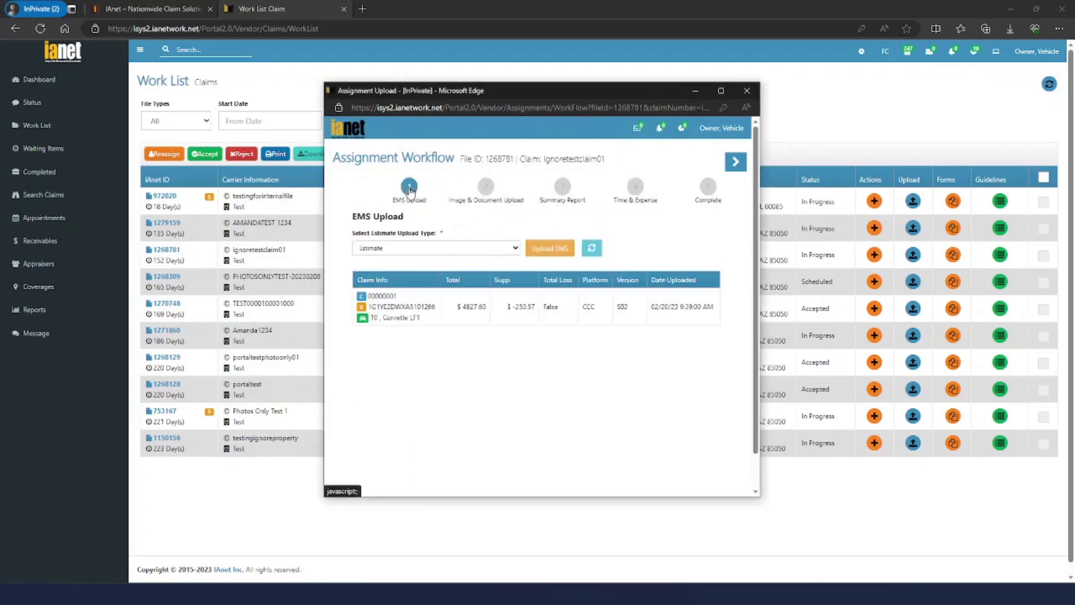
left_click(557, 250)
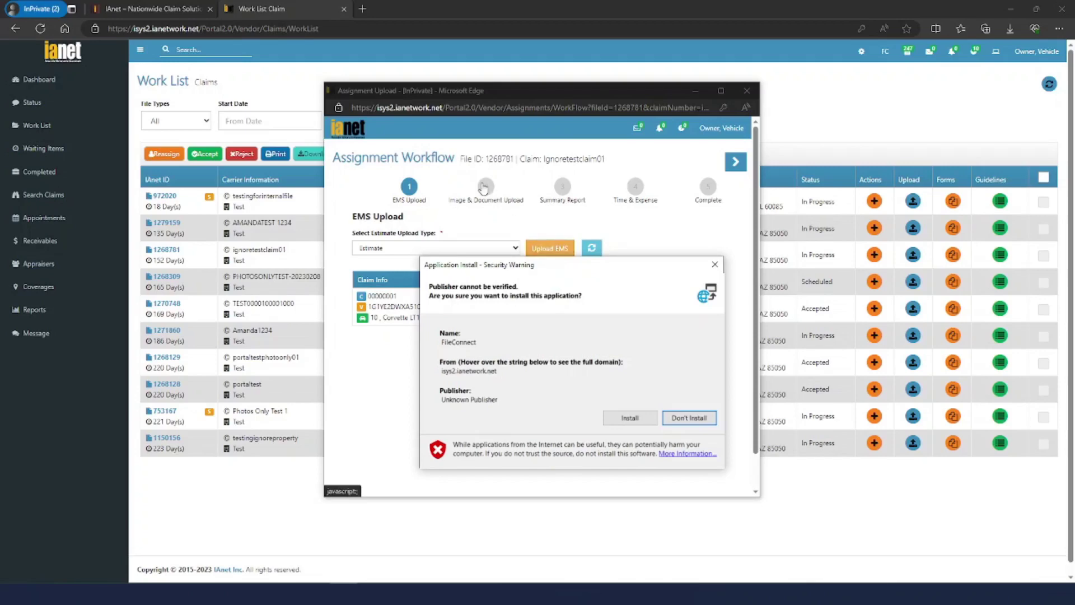
left_click(485, 187)
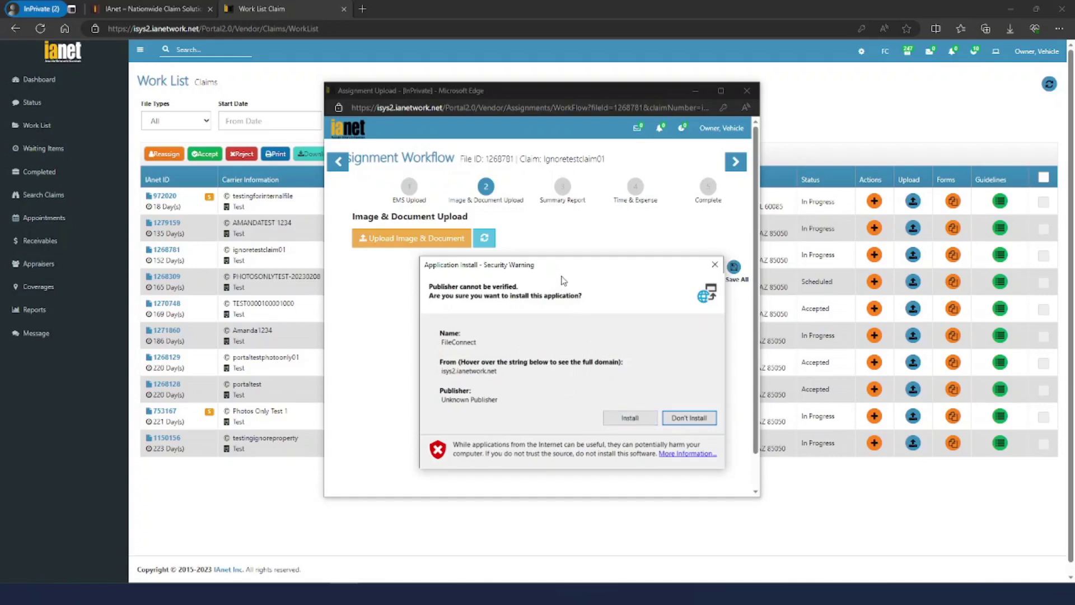
left_click_drag(568, 268, 552, 271)
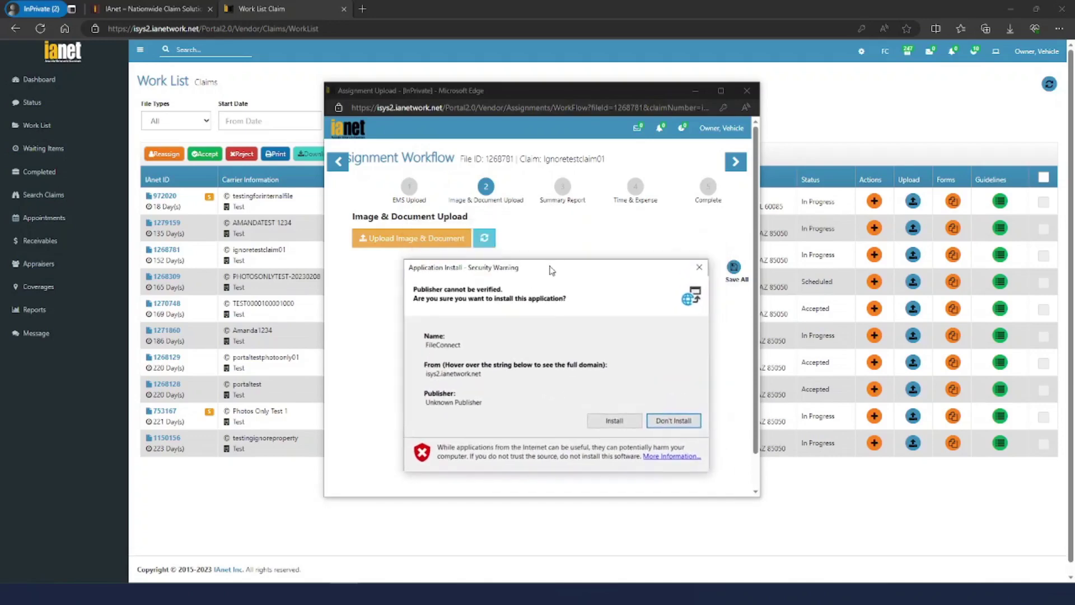
left_click(605, 420)
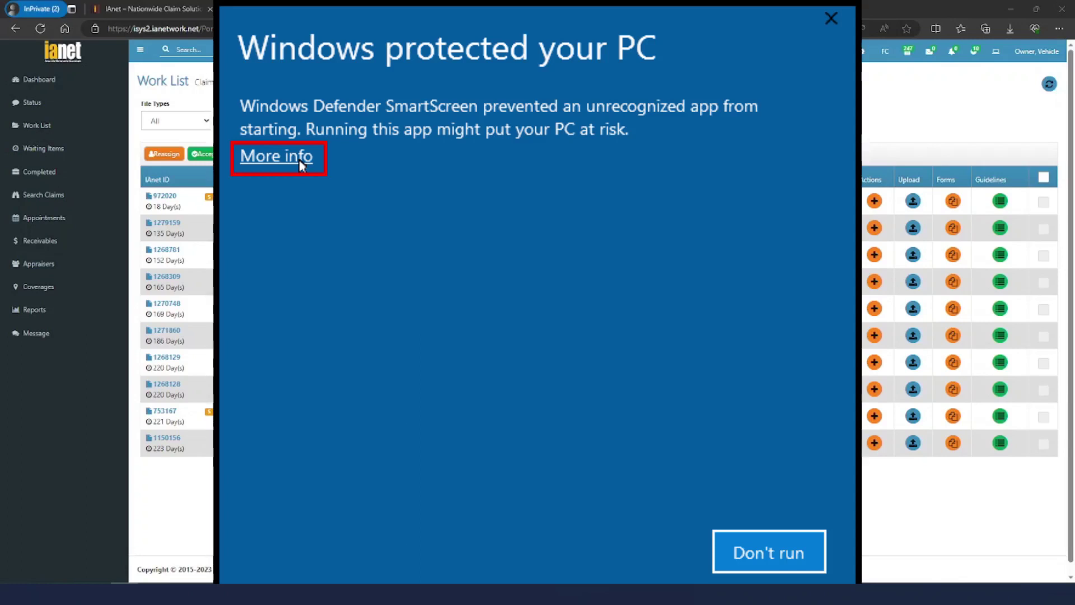
Allow fileconnect.exe past the SmartScreen block with More info and Run anyway
left_click(301, 164)
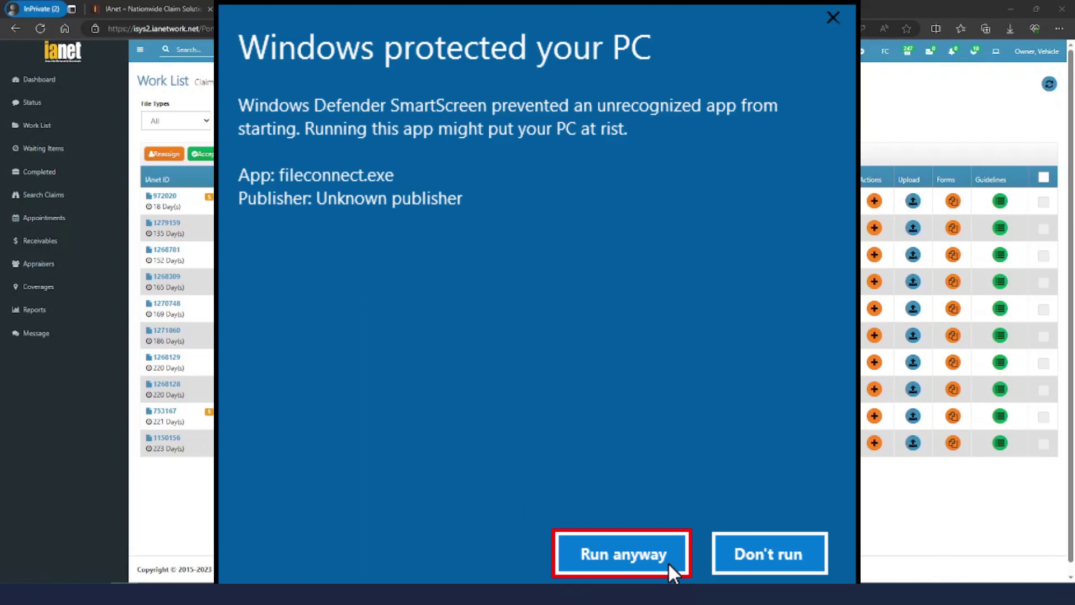
left_click(667, 562)
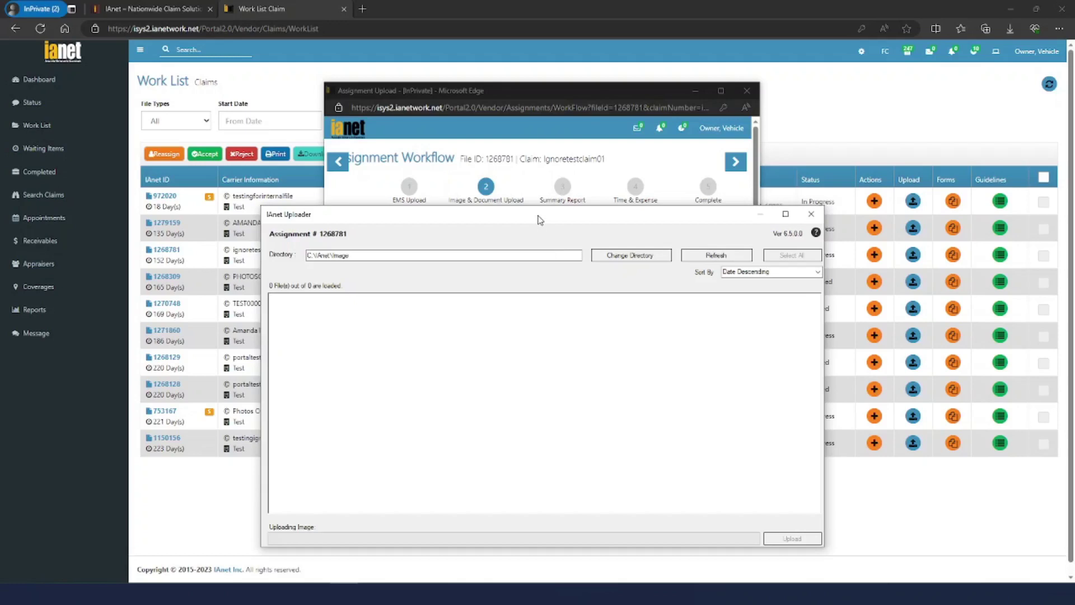
Open the folder browser to replace the uploader's C:\IAnet\Image directory
left_click_drag(540, 219, 546, 203)
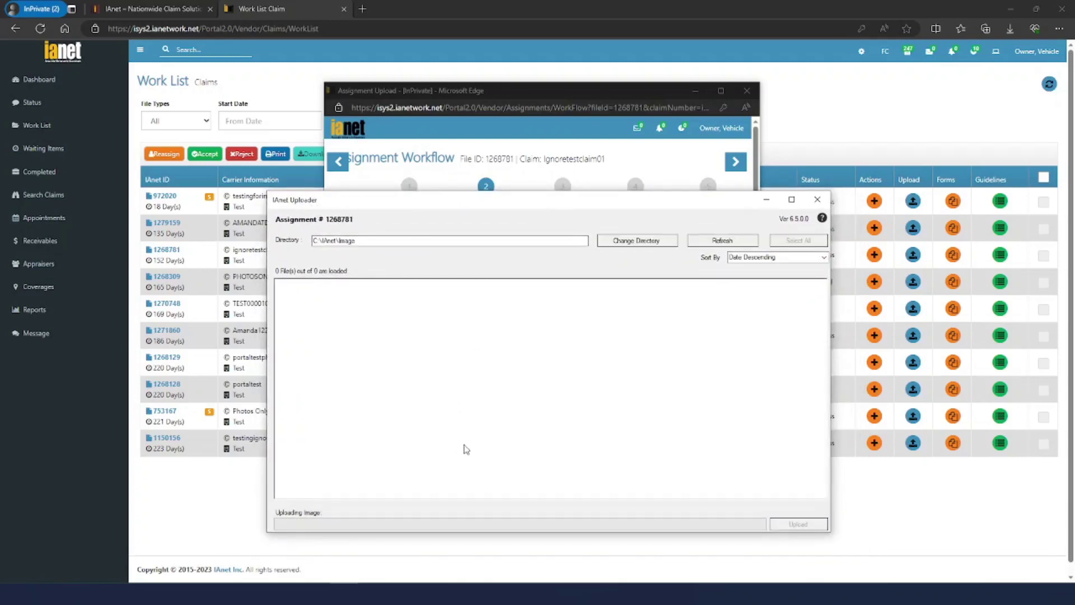
double_click(359, 242)
left_click(358, 241)
left_click_drag(356, 242, 312, 241)
left_click(355, 241)
left_click(634, 247)
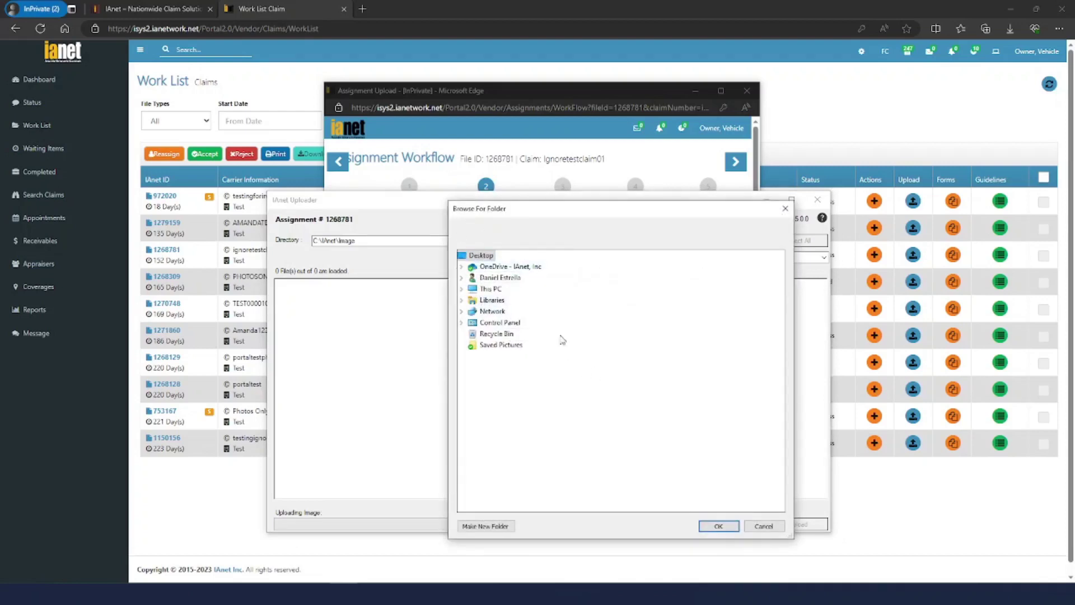
Set the uploader's image directory to the Desktop's Saved Pictures folder
left_click(462, 289)
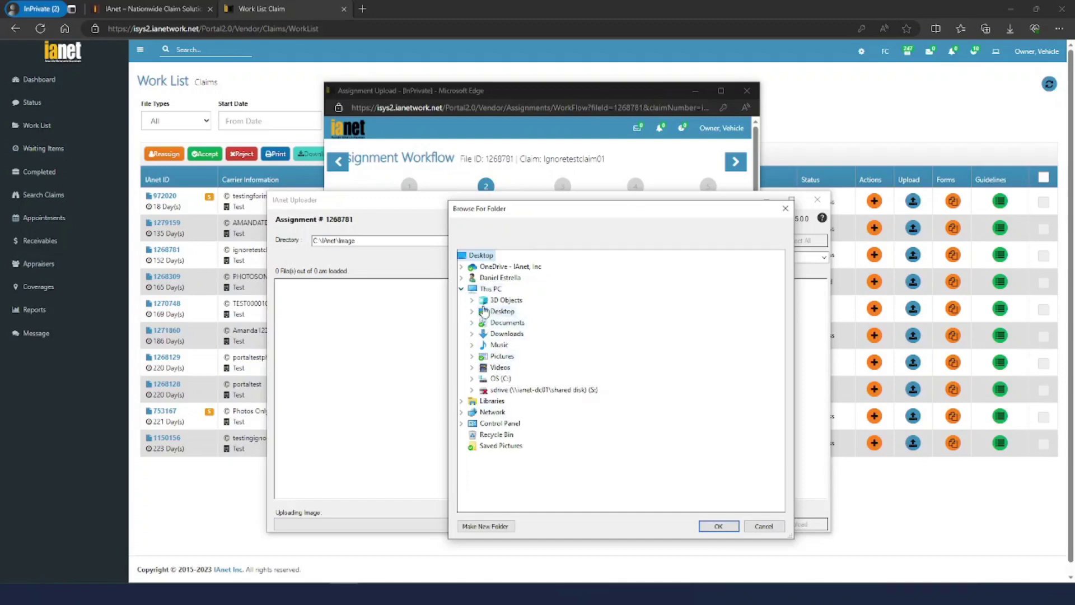
left_click(462, 278)
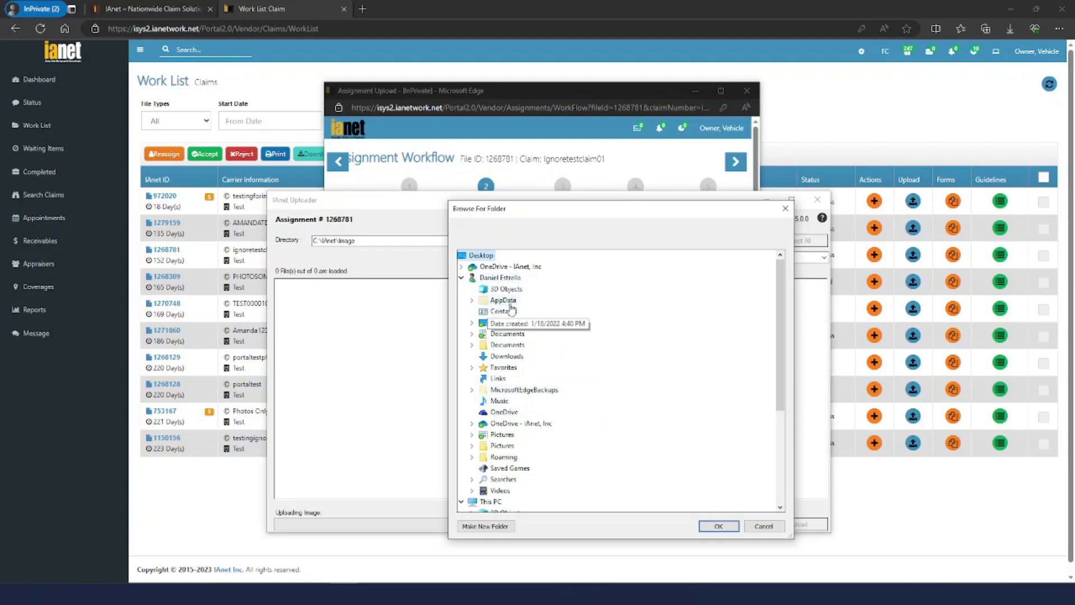
left_click(473, 323)
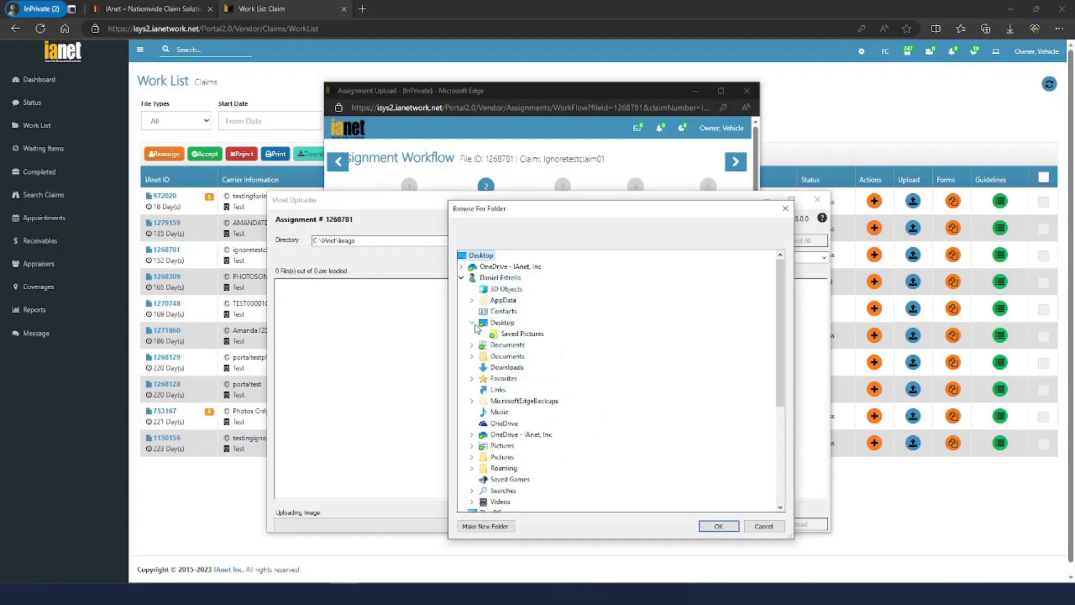
left_click(518, 333)
left_click(719, 526)
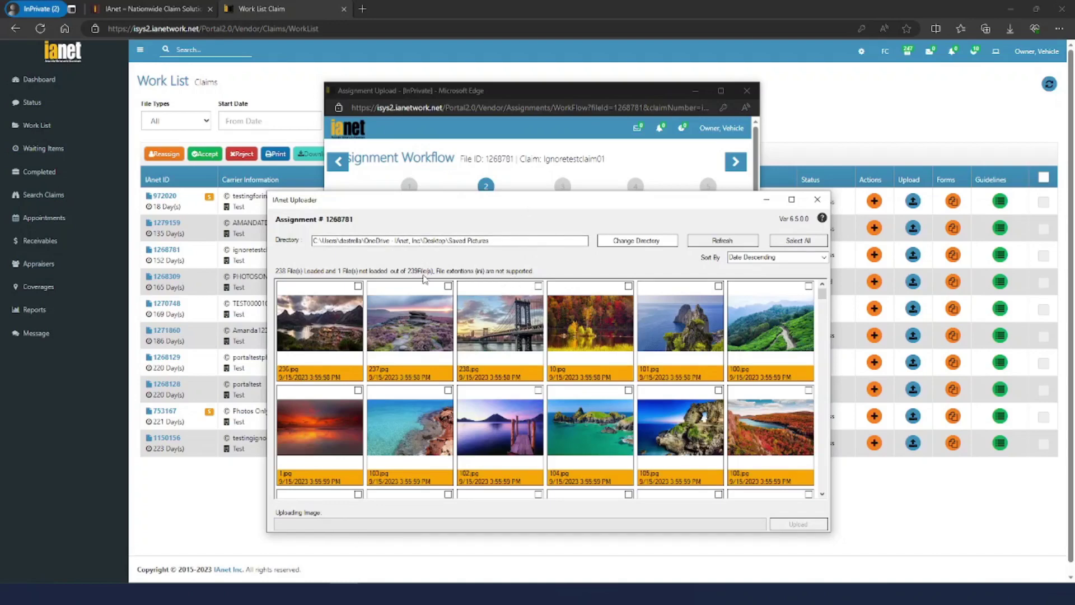
Select the photos to upload, including 116, 118, 12, 120, 121 and 122.jpg
scroll(473, 344, "down", 3)
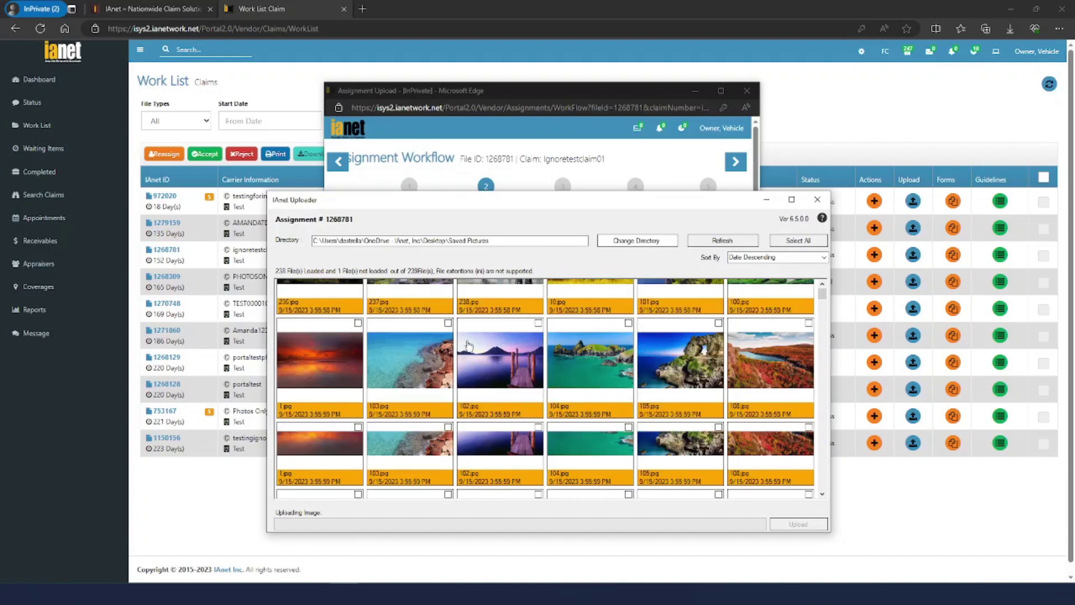
left_click(788, 245)
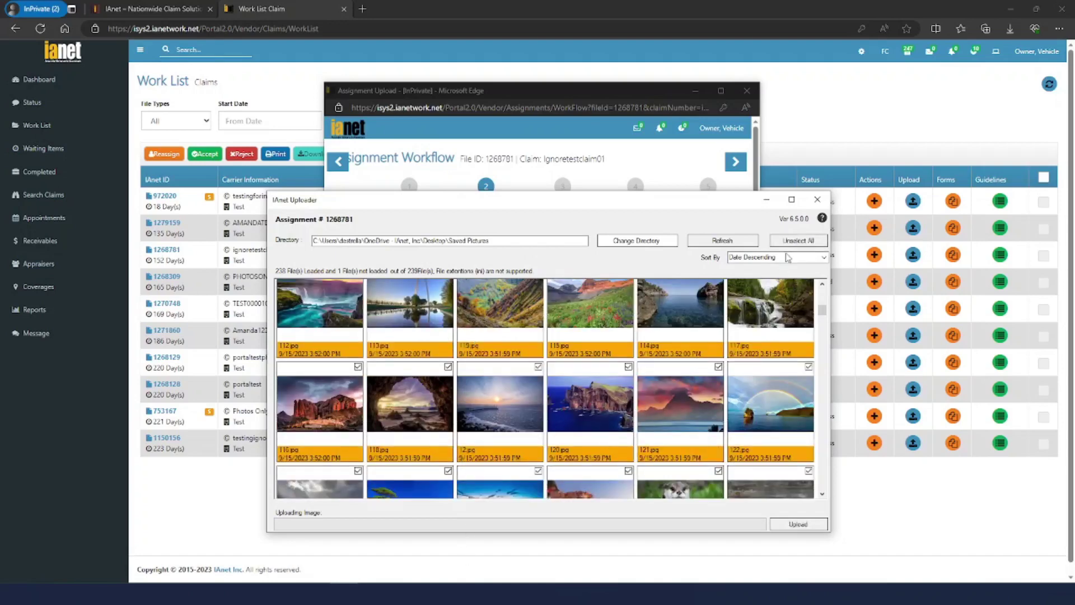
left_click(803, 243)
left_click(803, 242)
left_click(339, 403)
left_click(409, 412)
left_click(504, 414)
left_click(609, 411)
left_click(689, 407)
left_click(796, 399)
left_click_drag(823, 313, 822, 293)
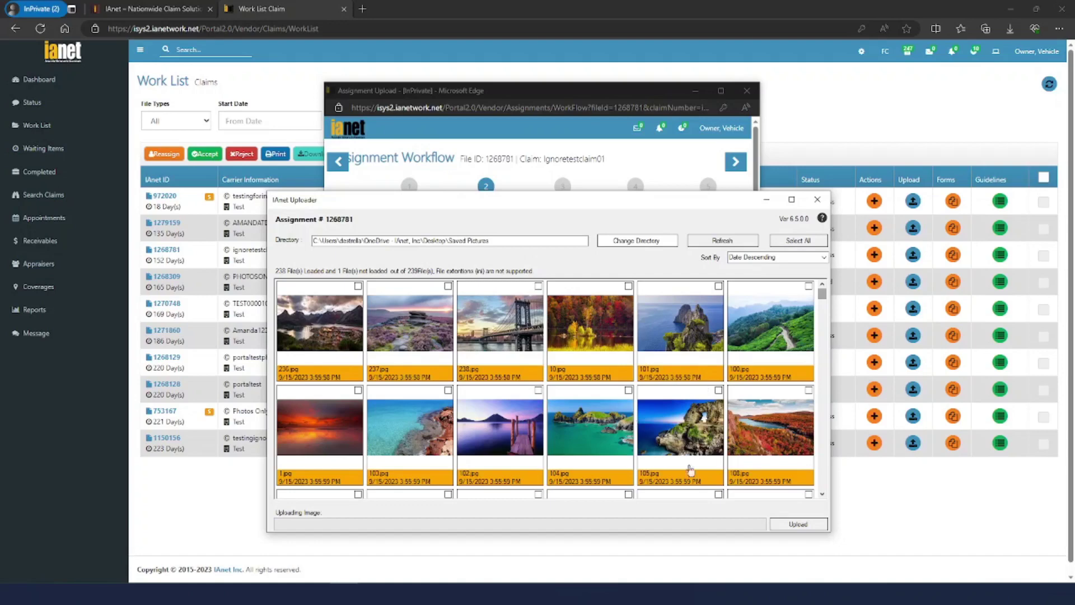
left_click(790, 524)
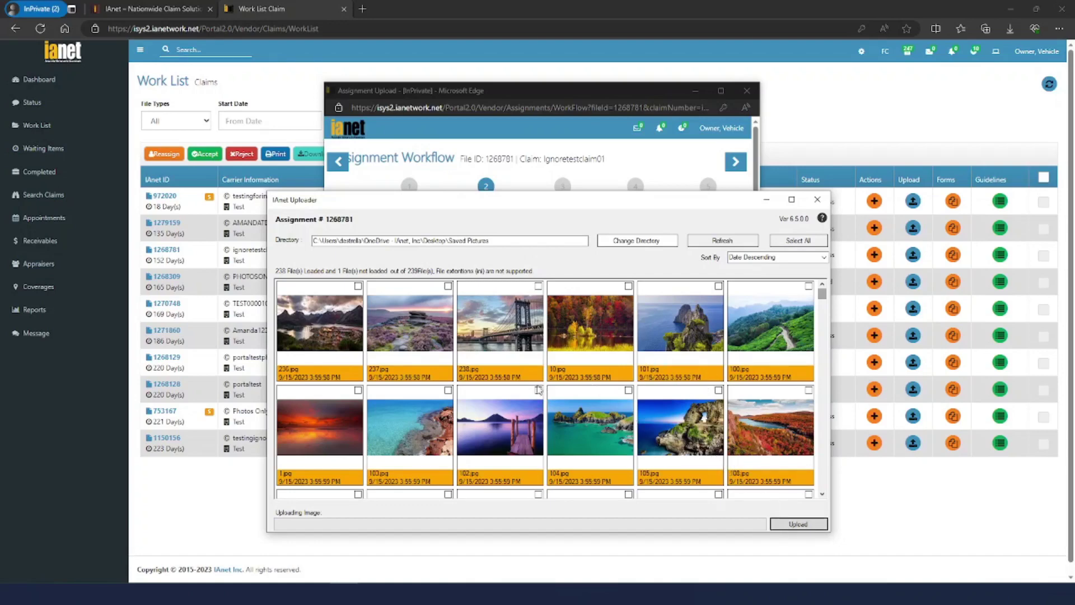
left_click(818, 524)
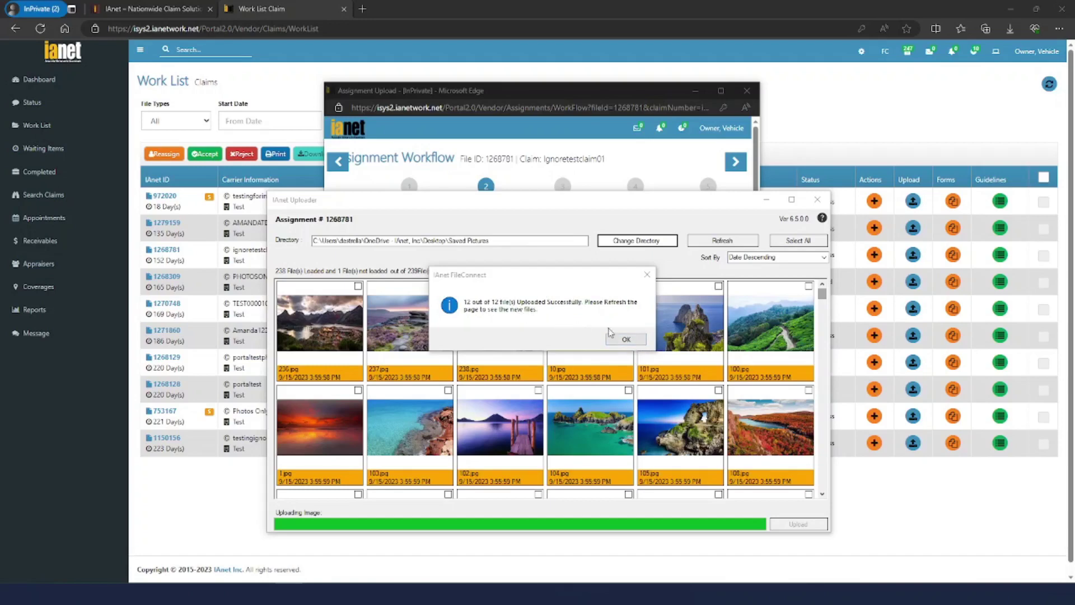
left_click(623, 339)
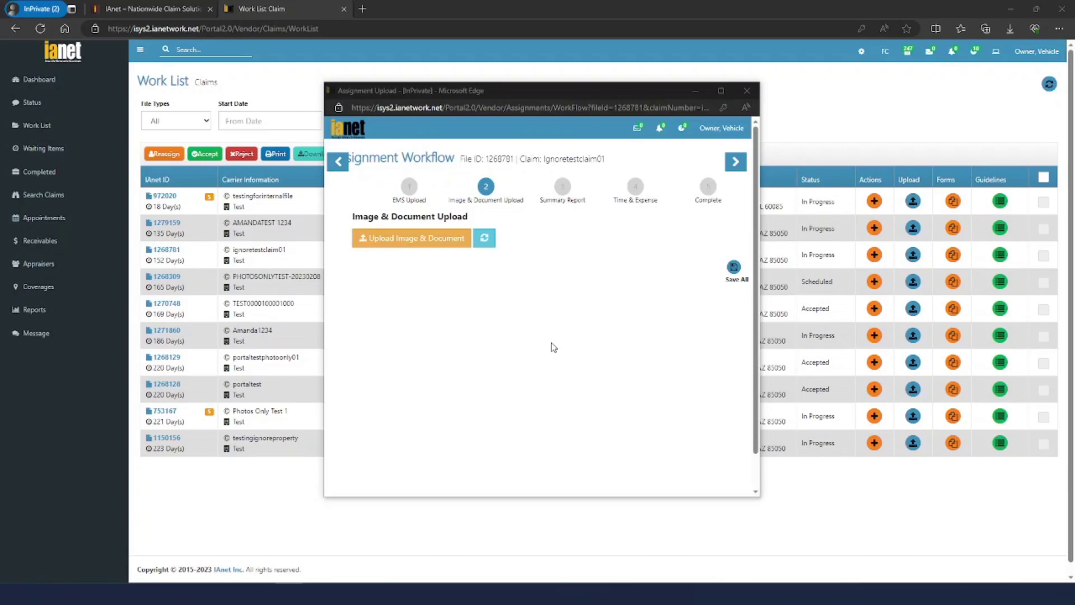
Refresh the upload list and review uploaded photos 112.jpg through 122.jpg
left_click(485, 238)
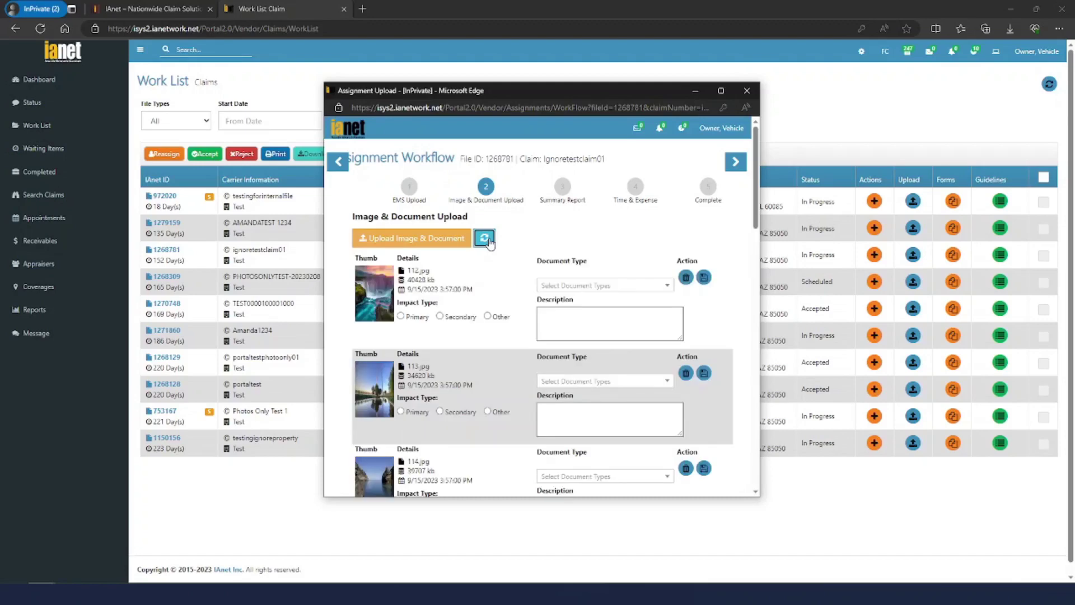
scroll(511, 314, "down", 5)
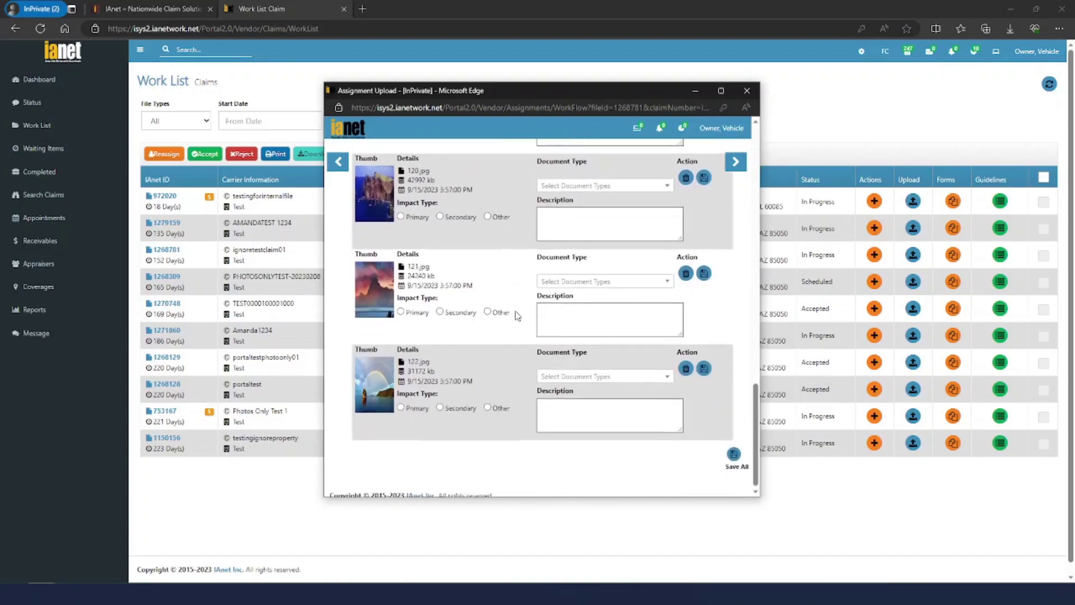
scroll(518, 315, "up", 5)
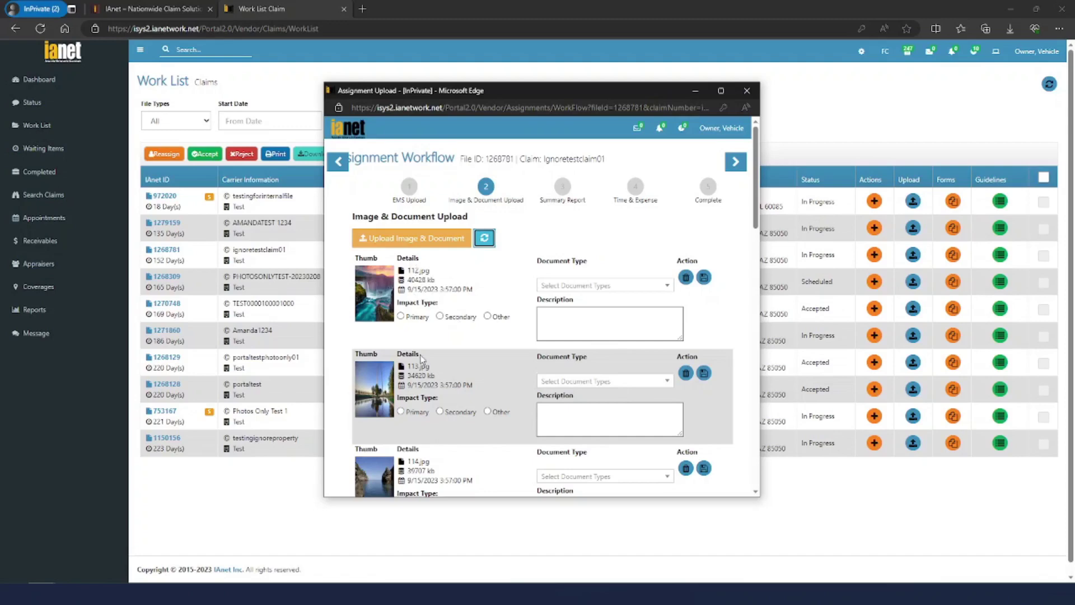
scroll(437, 331, "down", 3)
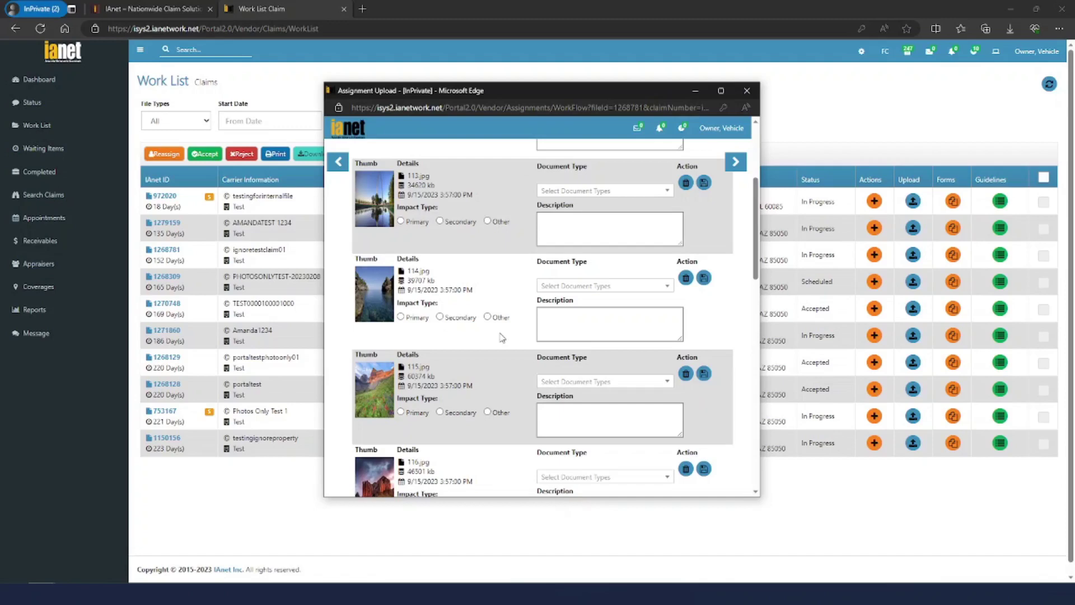
scroll(510, 335, "down", 3)
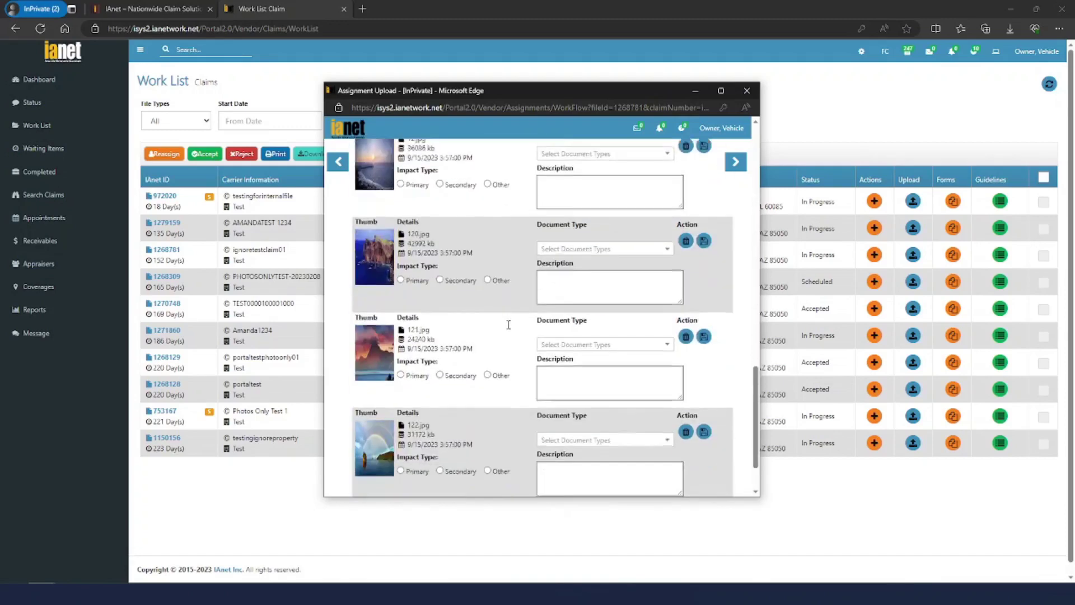
scroll(513, 331, "up", 6)
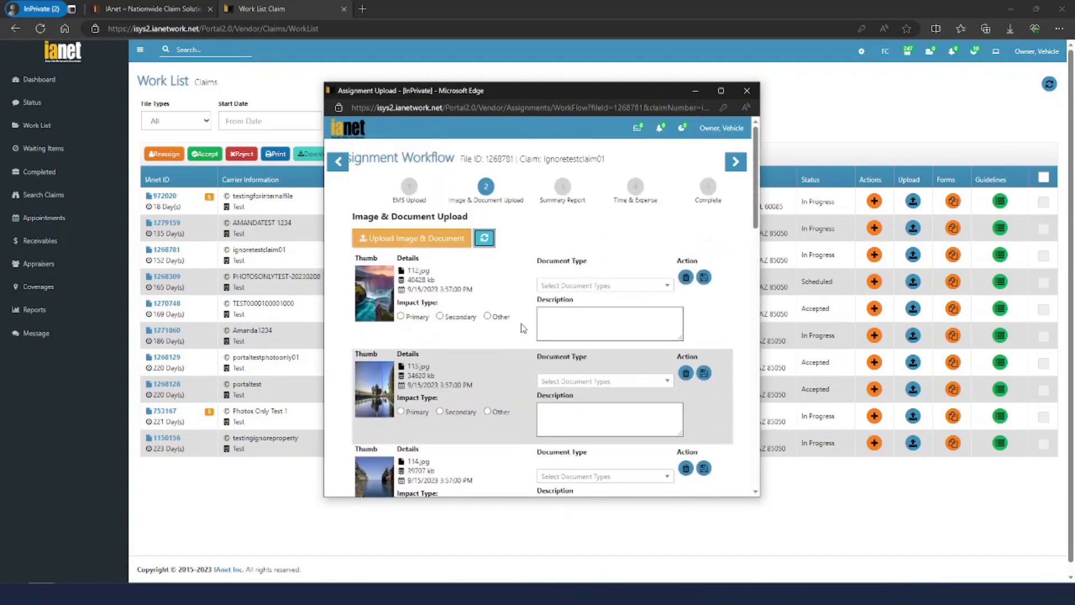
Enter 'right front' as 112.jpg's description and 'VIN' as 113.jpg's description
left_click(579, 318)
type("right front")
key("Tab")
left_click(592, 411)
type("VIN")
scroll(614, 364, "down", 12)
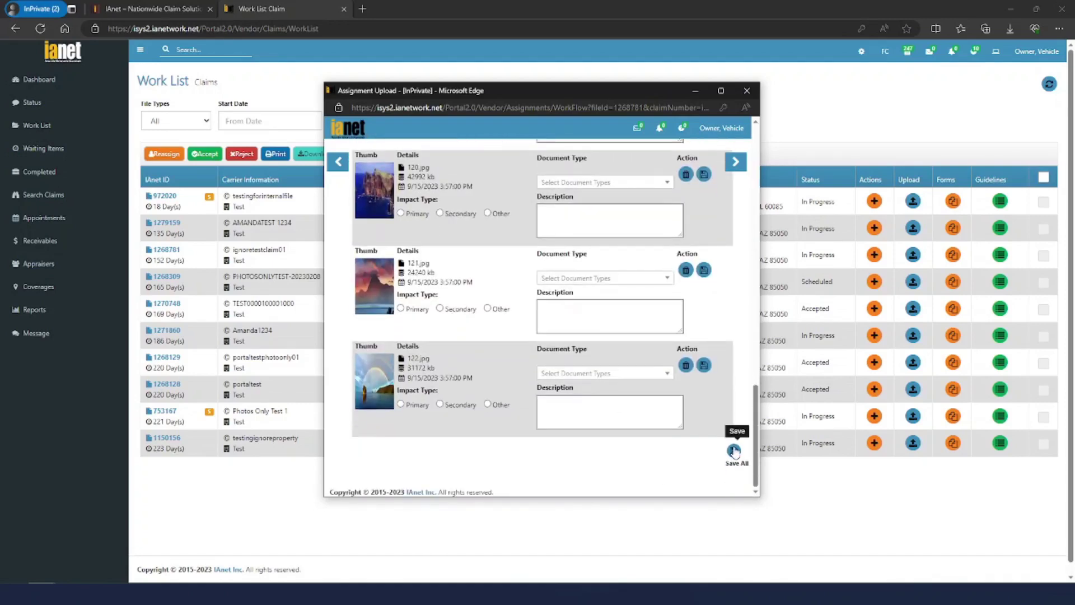
scroll(598, 461, "up", 12)
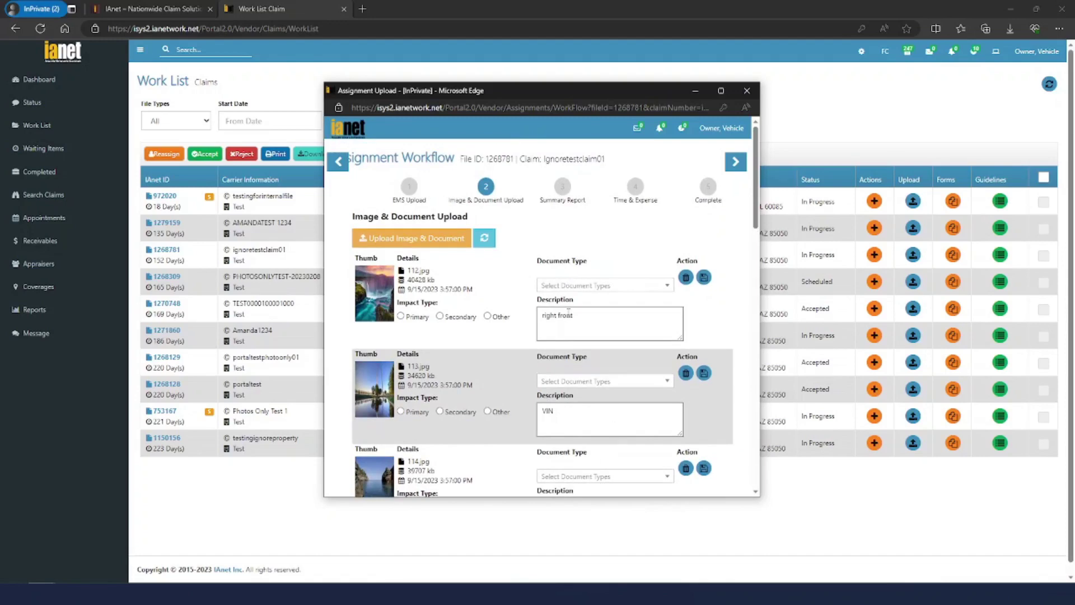
scroll(569, 312, "down", 12)
scroll(567, 303, "up", 12)
Go to the Summary Report step and try advancing, which raises the unsaved-report and validation warnings
left_click(563, 189)
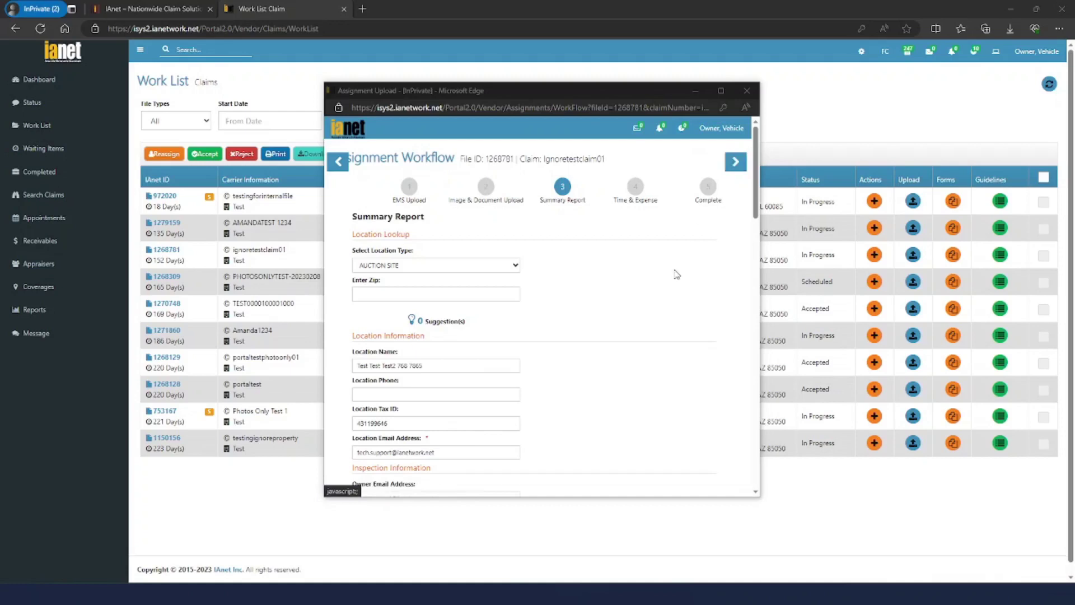
left_click(424, 442)
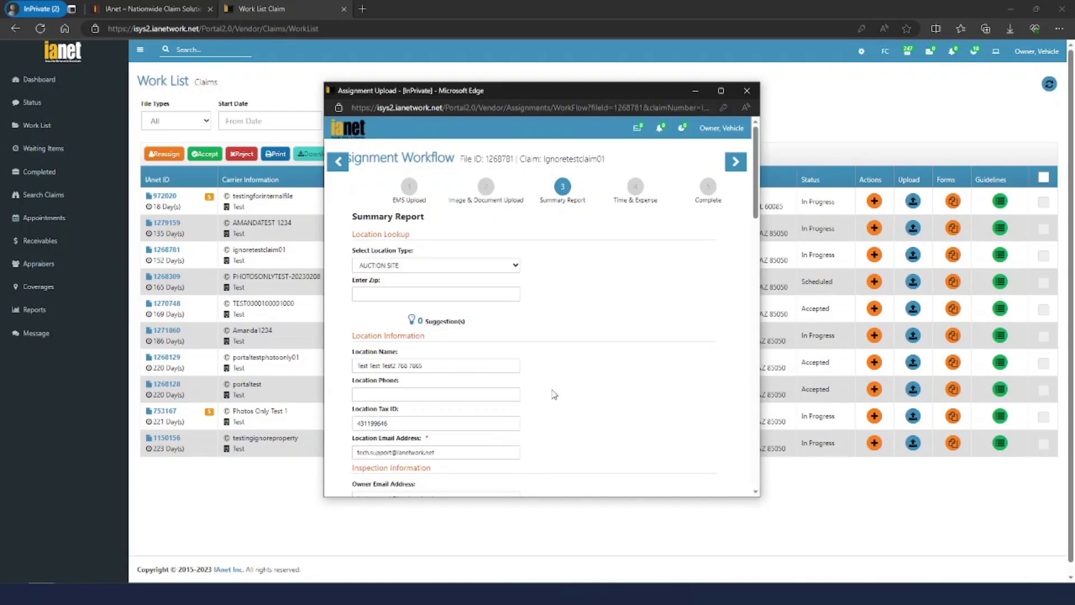
left_click(736, 164)
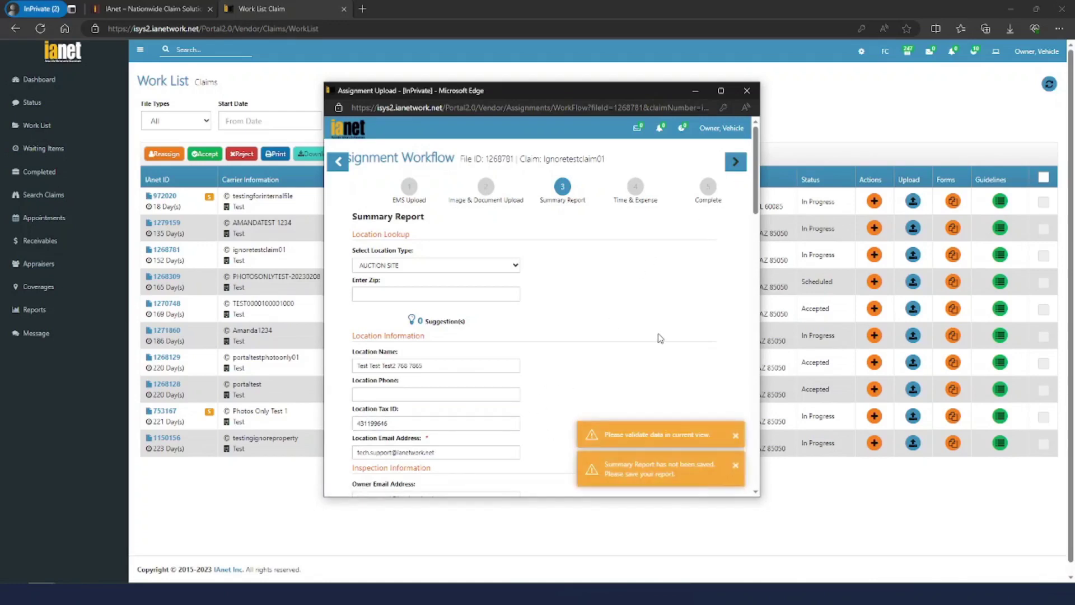
Delete the existing support address from the Location Email Address field
scroll(655, 336, "down", 5)
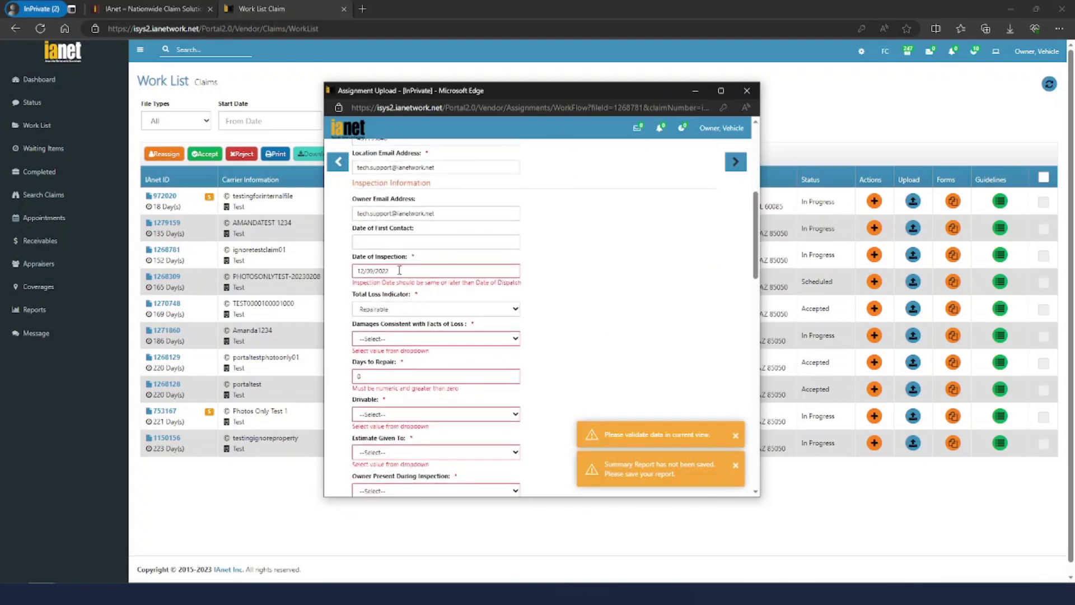
scroll(405, 273, "up", 3)
left_click_drag(446, 262, 248, 271)
key("BackSpace")
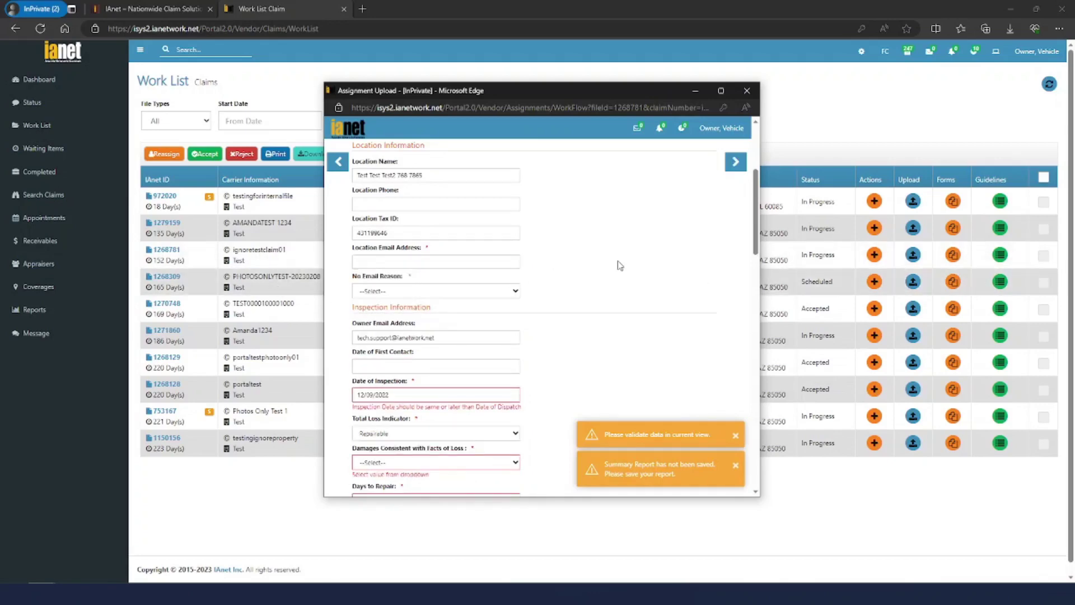
Try 'Other' as the No Email Reason with 'NA', then erase that reason
left_click(425, 260)
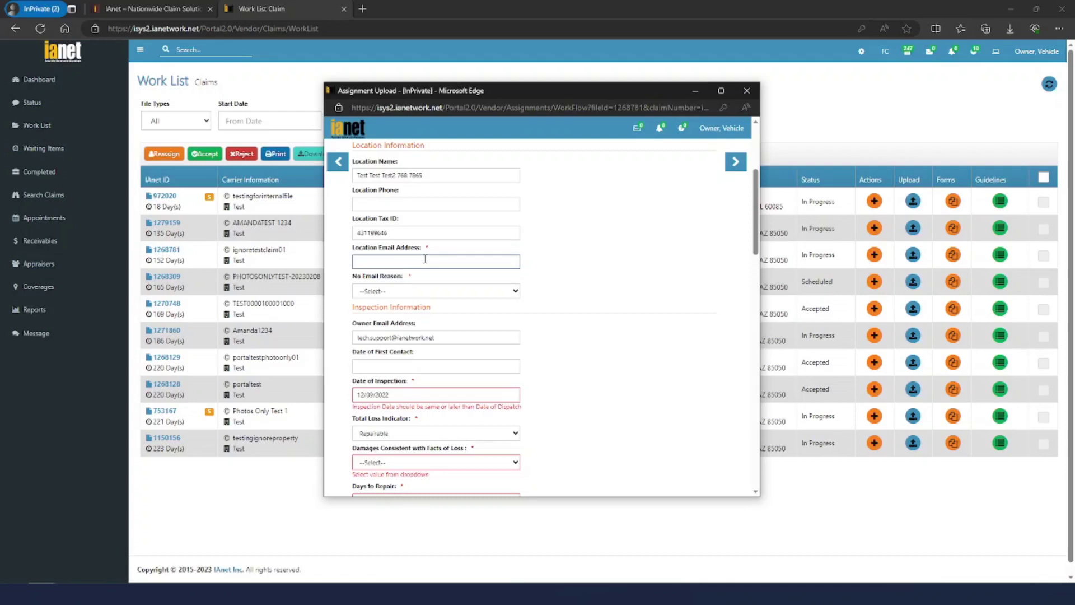
left_click(435, 290)
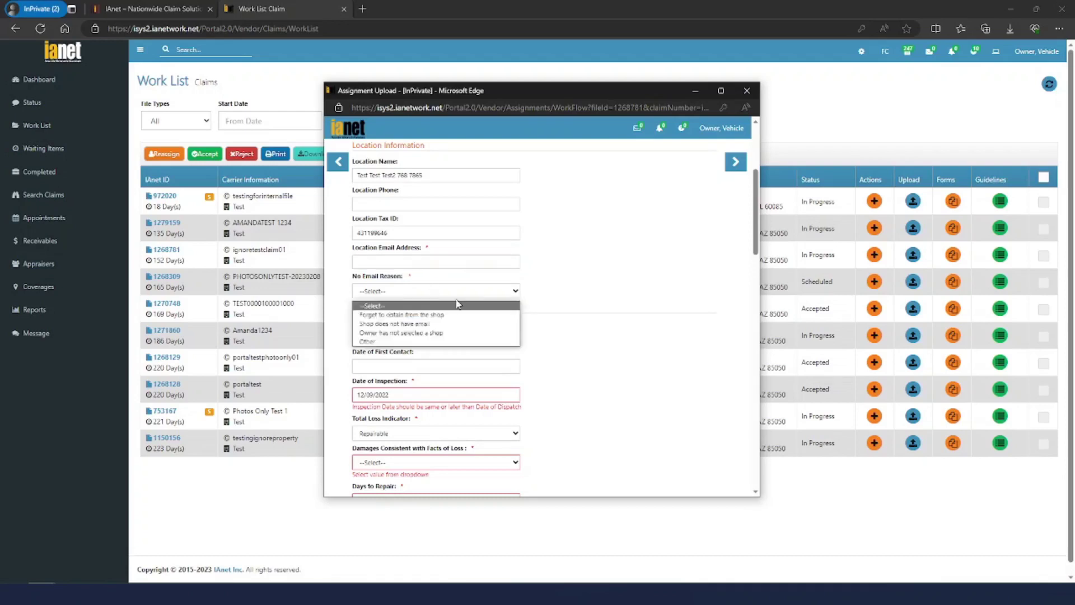
left_click(387, 342)
key("Tab")
type("NA")
key("ctrl+a")
key("BackSpace")
Start typing a new placeholder address into the Location Email Address field
left_click(413, 263)
type("addre")
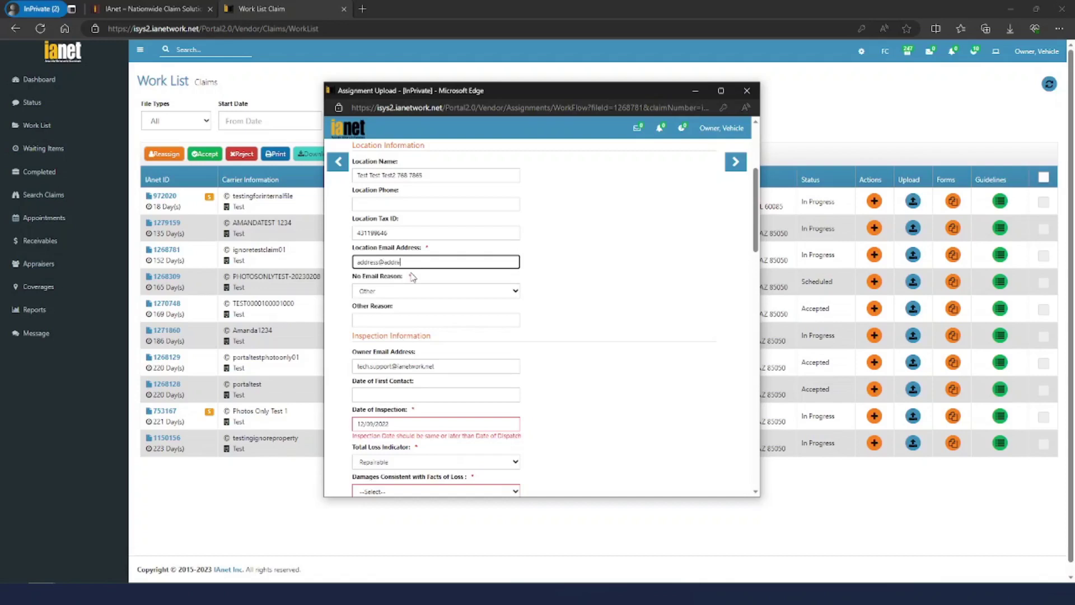
key("ctrl+a")
Finish the location email and set the Date of Inspection to 06/23/2023
type("et")
left_click(533, 251)
scroll(482, 300, "down", 3)
left_click(408, 270)
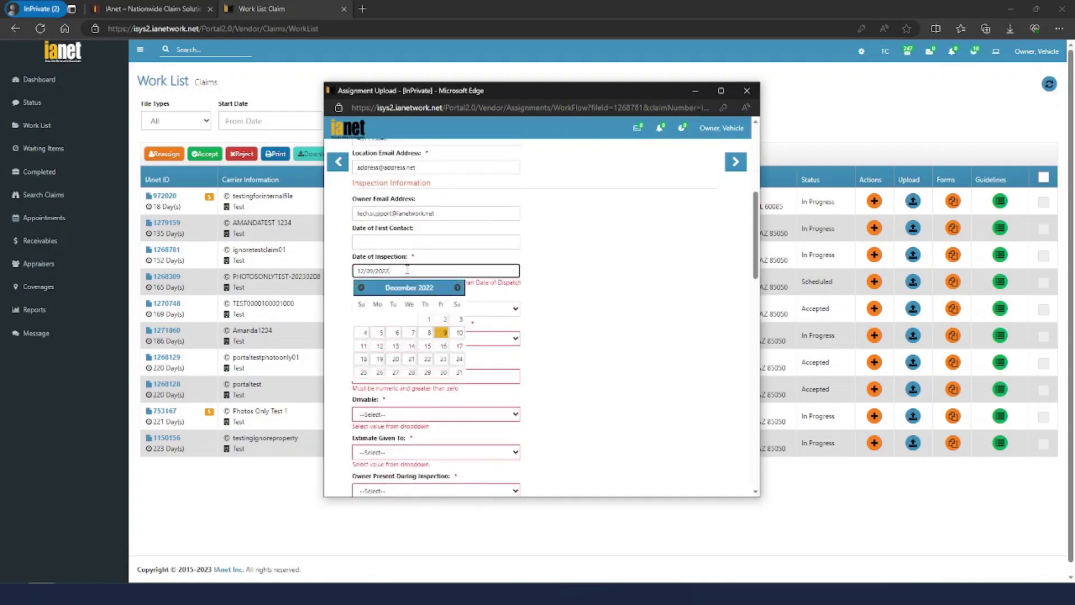
left_click(426, 346)
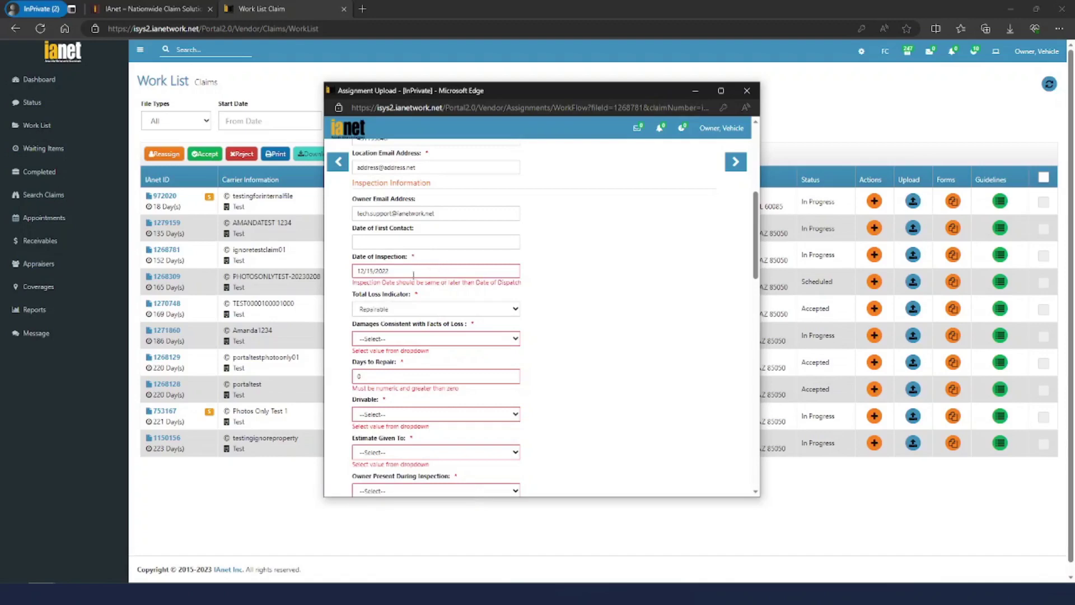
left_click(402, 271)
left_click(458, 286)
left_click(458, 287)
left_click(459, 287)
left_click(458, 287)
left_click(458, 287)
left_click(459, 287)
left_click(441, 359)
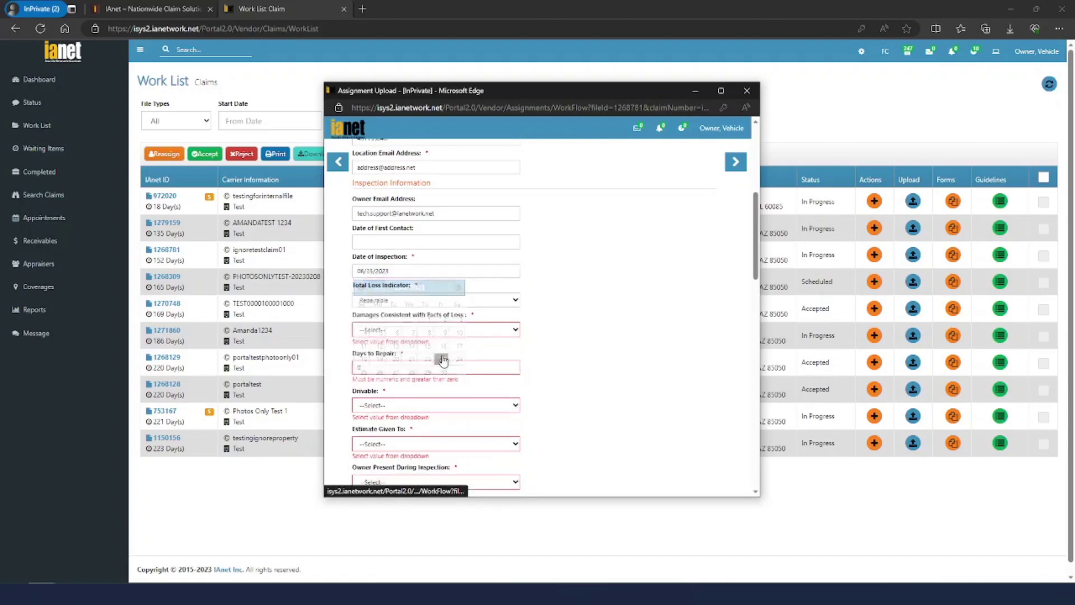
Set Damages Consistent with Facts of Loss to Yes and Days to Repair to 1
left_click(415, 328)
left_click(381, 362)
double_click(379, 365)
type("1")
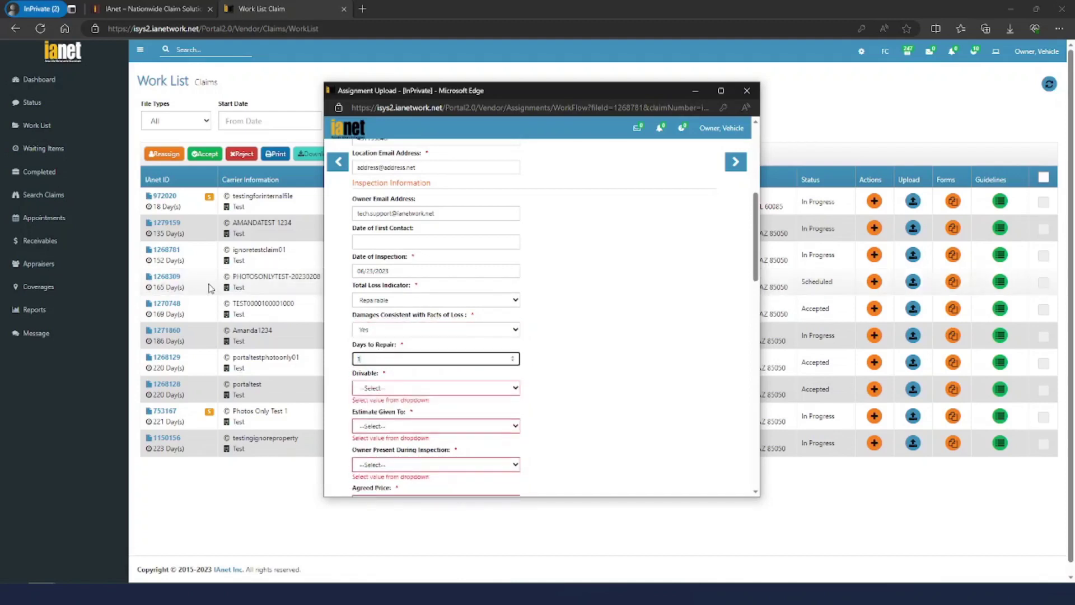
scroll(478, 238, "down", 2)
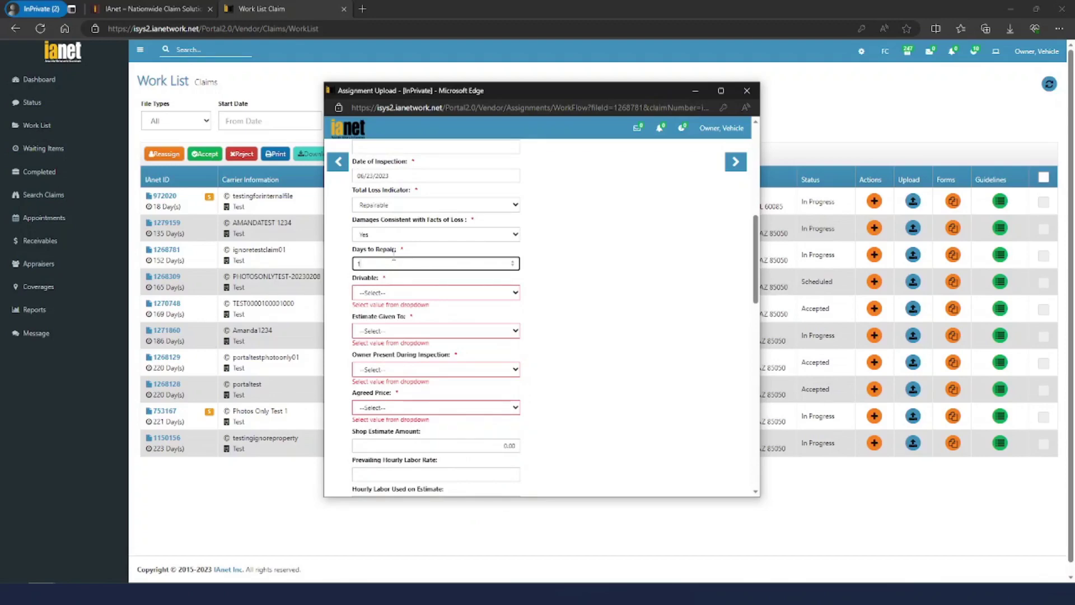
Set Drivable to Unknown, Estimate Given To No Copy Given Out, Owner Present Yes, and Agreed Price
left_click(416, 292)
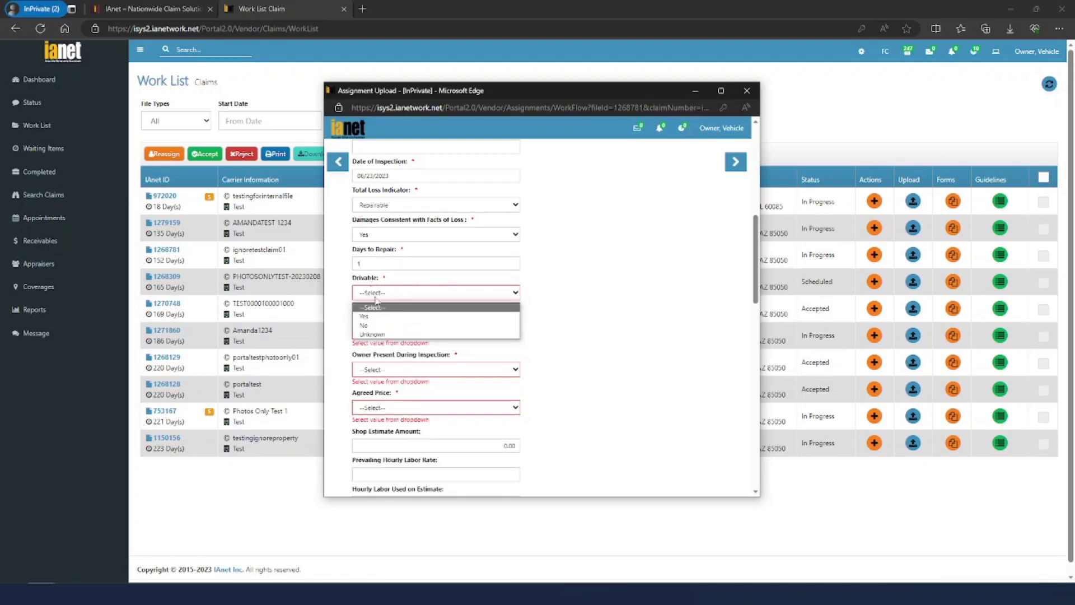
left_click(381, 334)
left_click(411, 323)
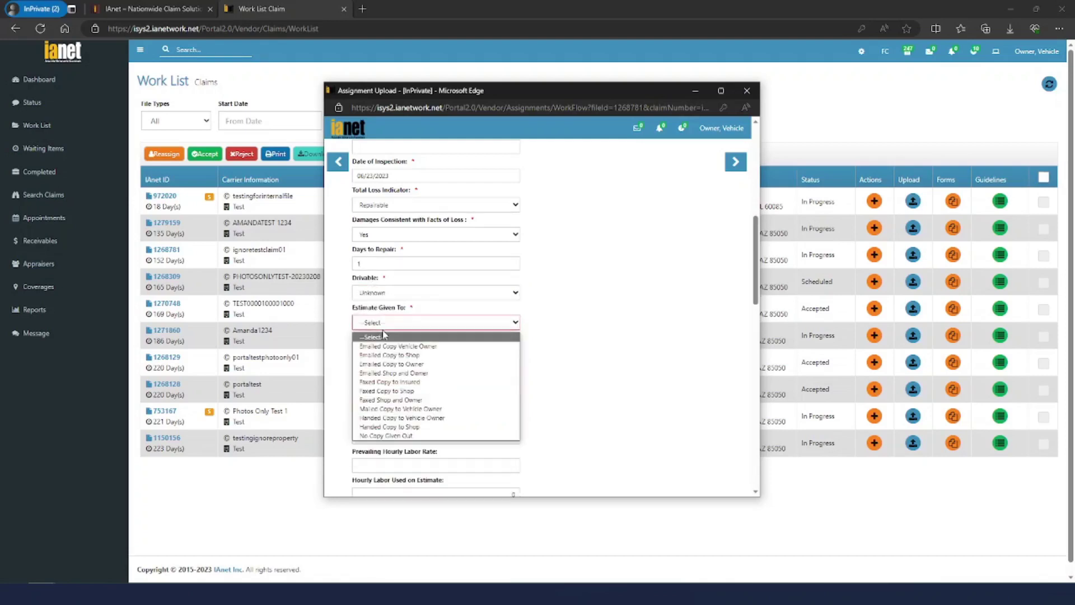
left_click(413, 392)
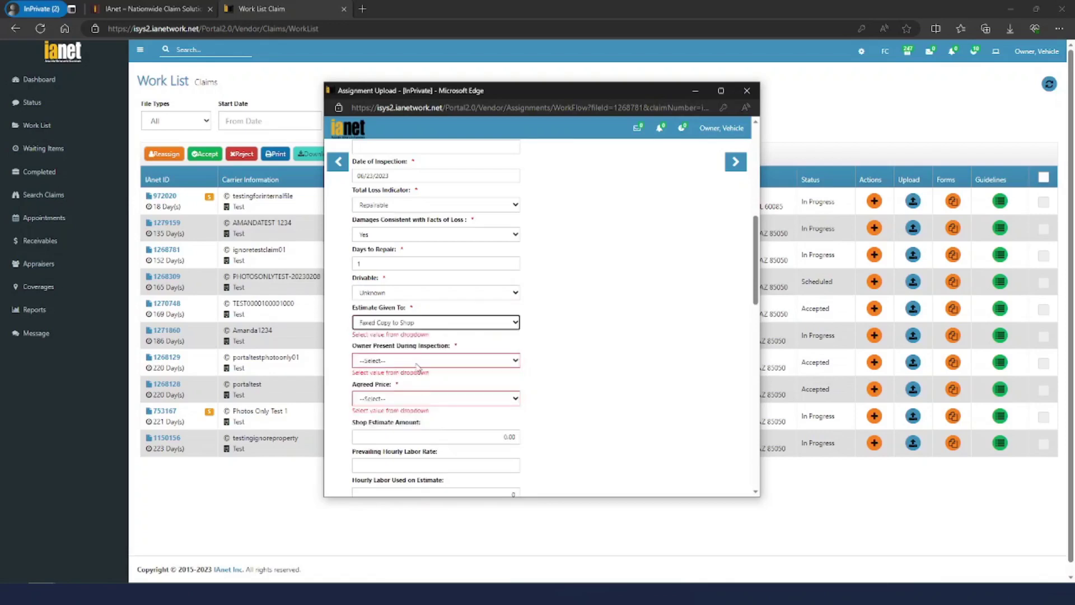
left_click(415, 322)
left_click(408, 436)
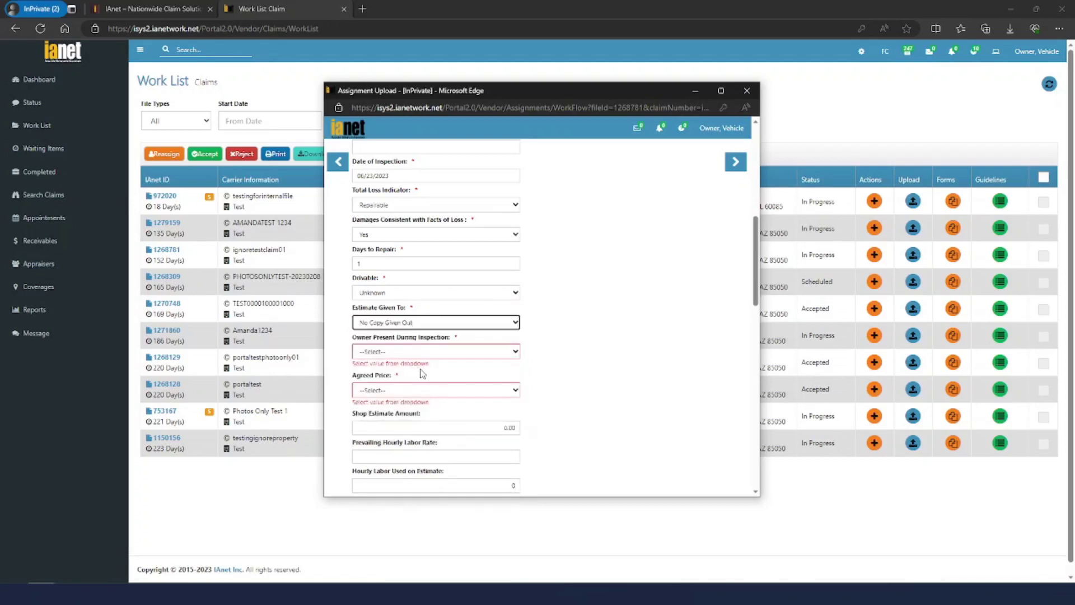
left_click(417, 352)
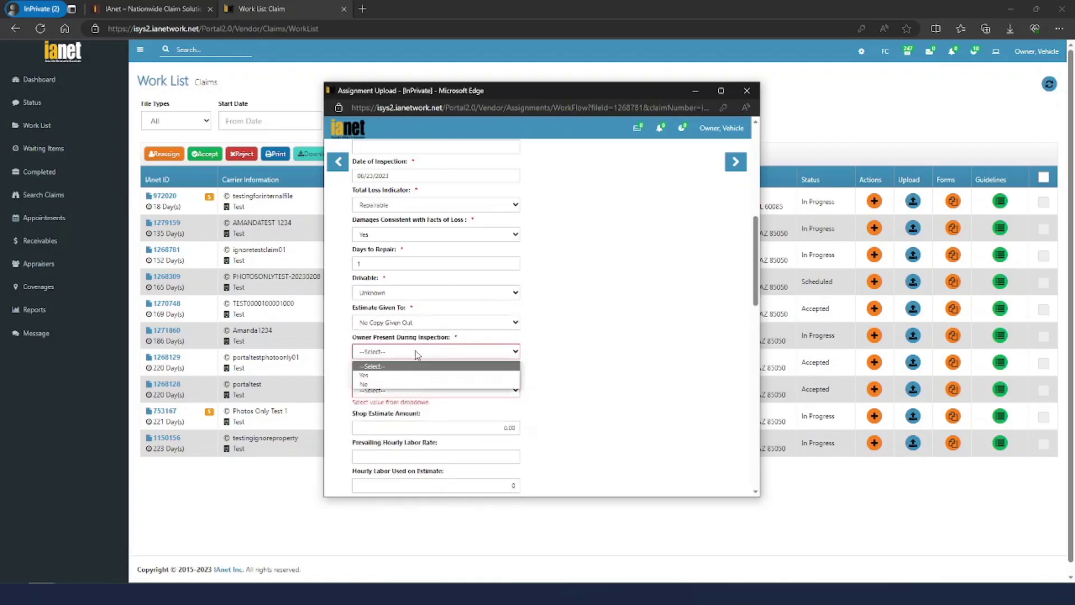
left_click(398, 377)
left_click(400, 391)
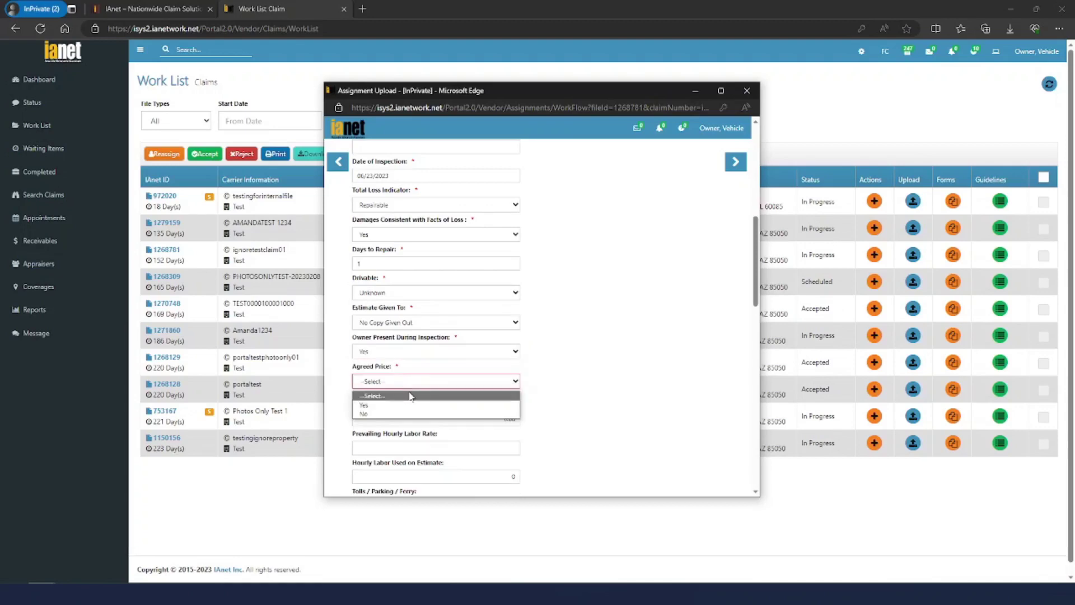
left_click(396, 412)
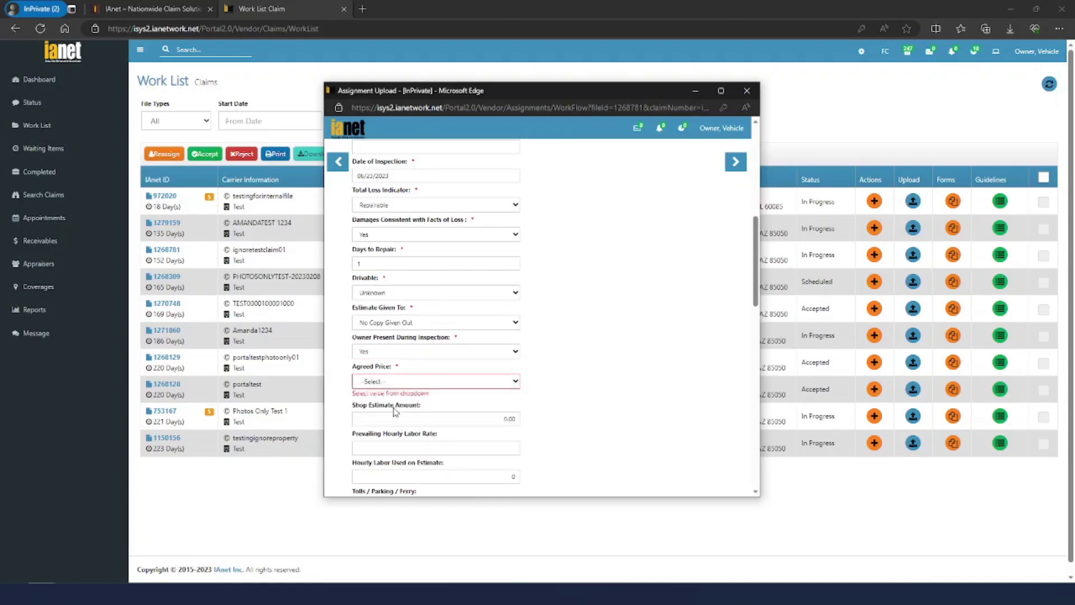
left_click(404, 381)
left_click(445, 413)
Set Primary Damage to All Over
scroll(532, 368, "down", 5)
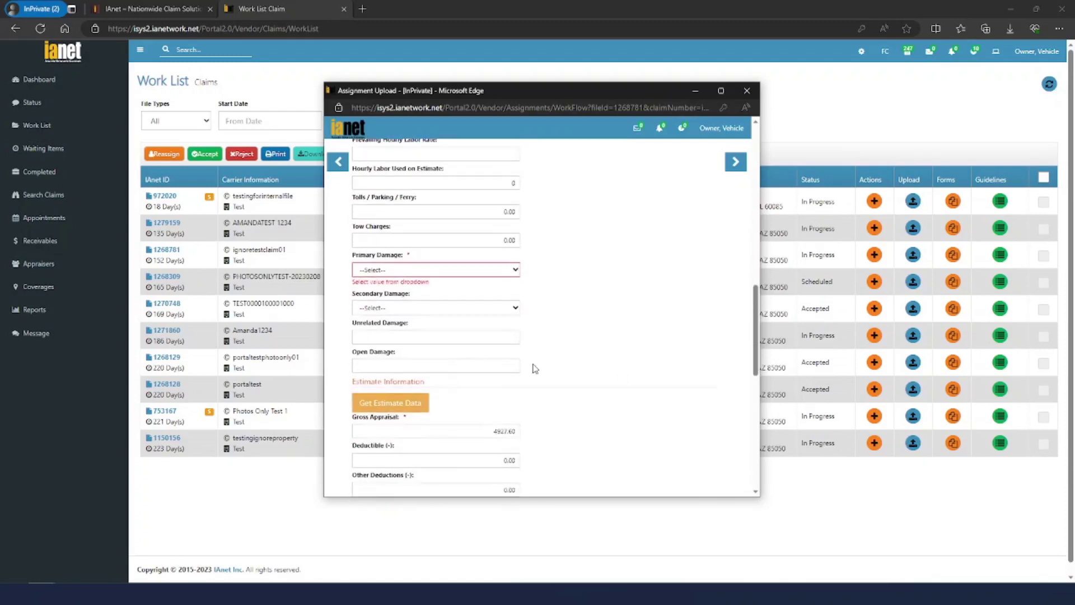
left_click(424, 271)
scroll(403, 380, "down", 5)
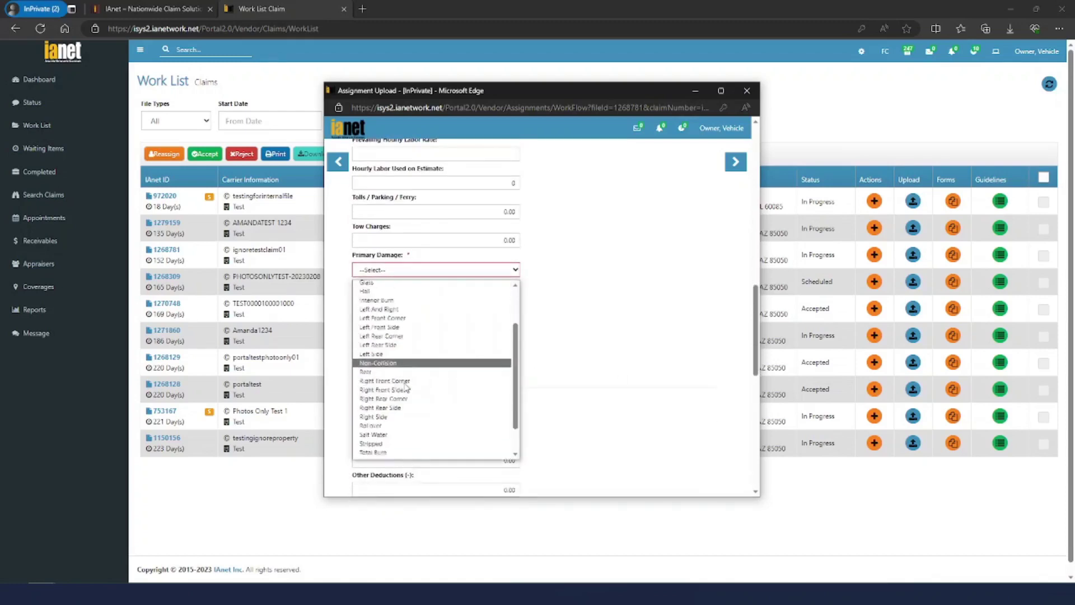
scroll(409, 380, "up", 4)
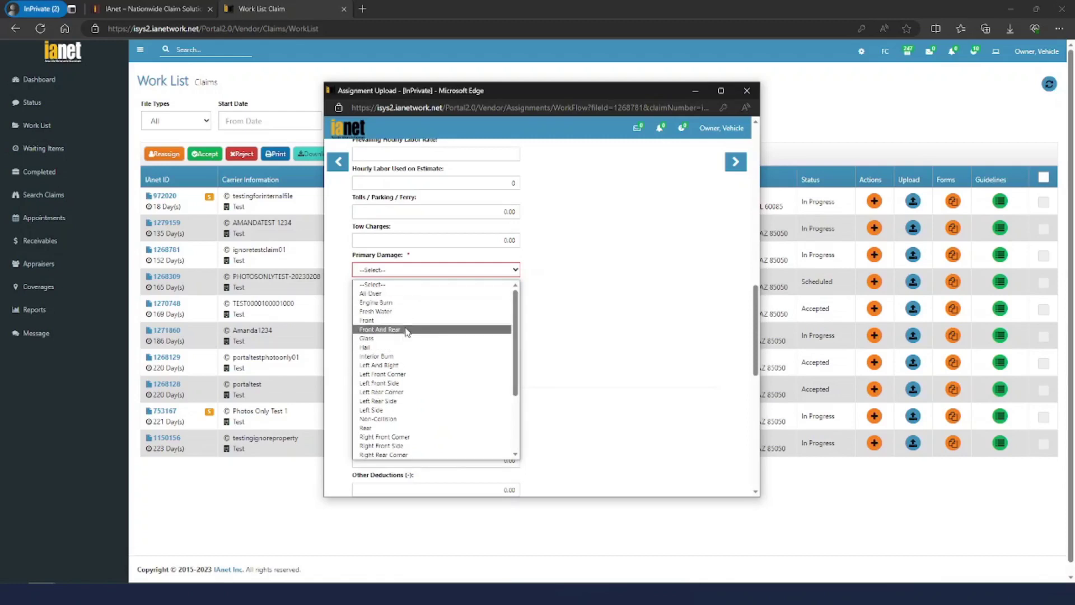
left_click(408, 293)
scroll(576, 320, "down", 4)
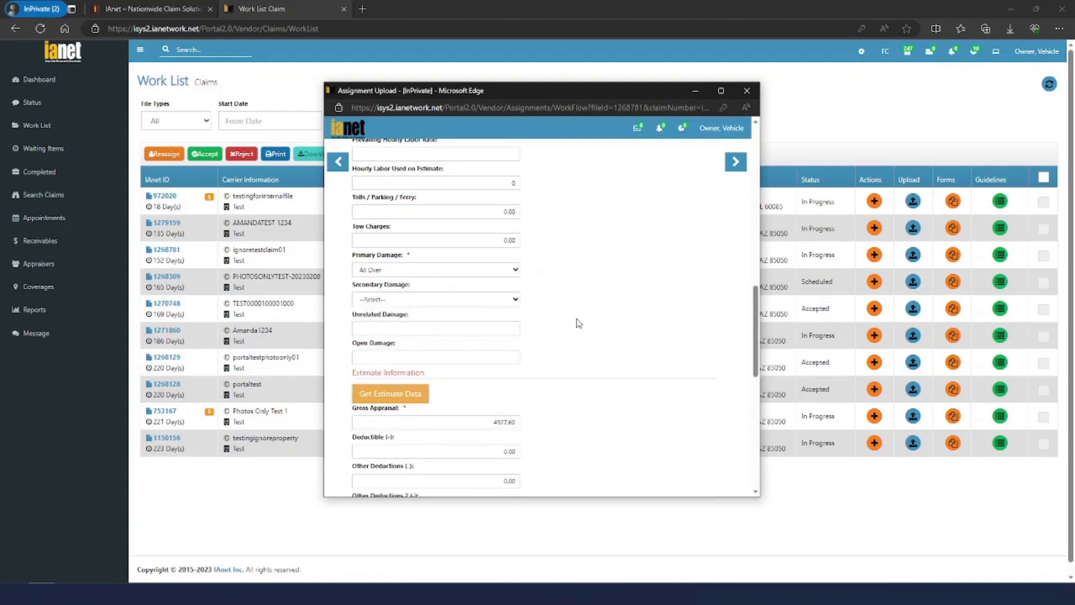
scroll(578, 333, "down", 5)
Enter appraiser note 'Inspection completed without issue' and save the summary report
left_click(456, 408)
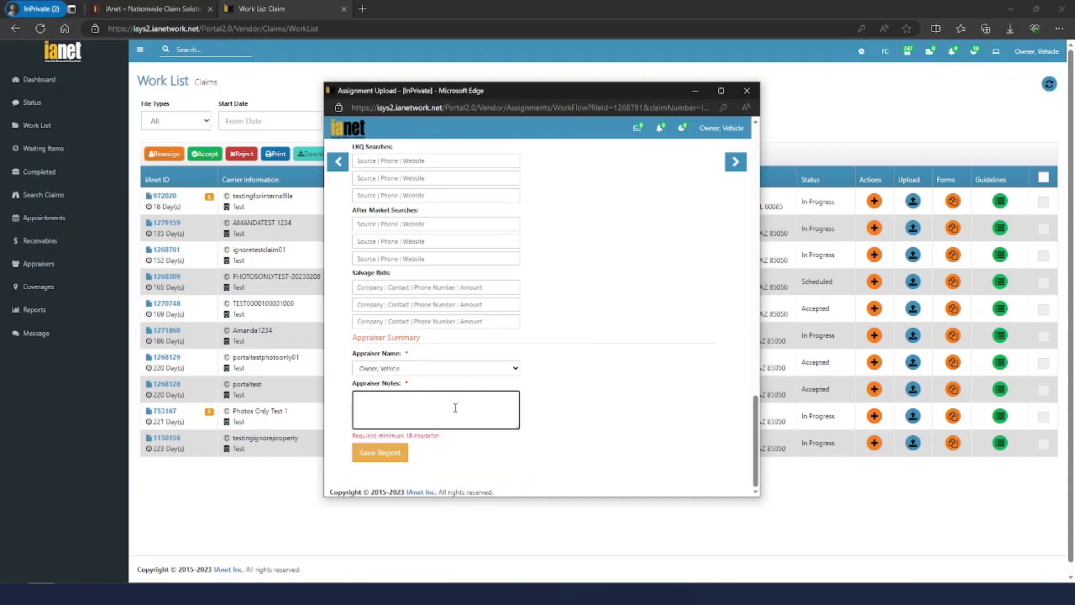
type("Inspection comleted")
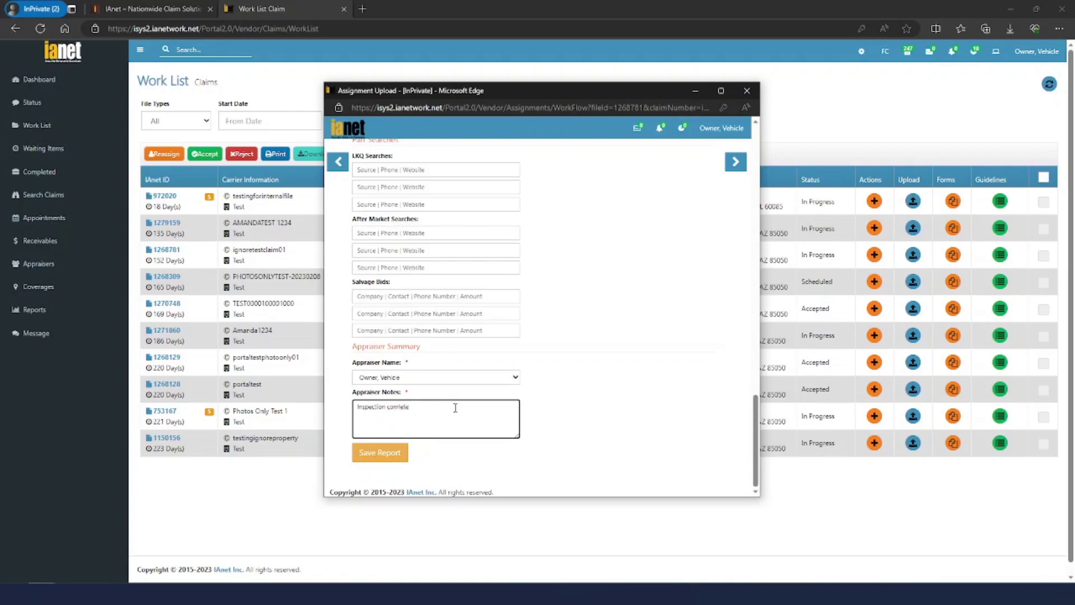
key("BackSpace")
key("BackSpace")
key("BackSpace")
key("BackSpace")
type("pleted without issue")
left_click(381, 452)
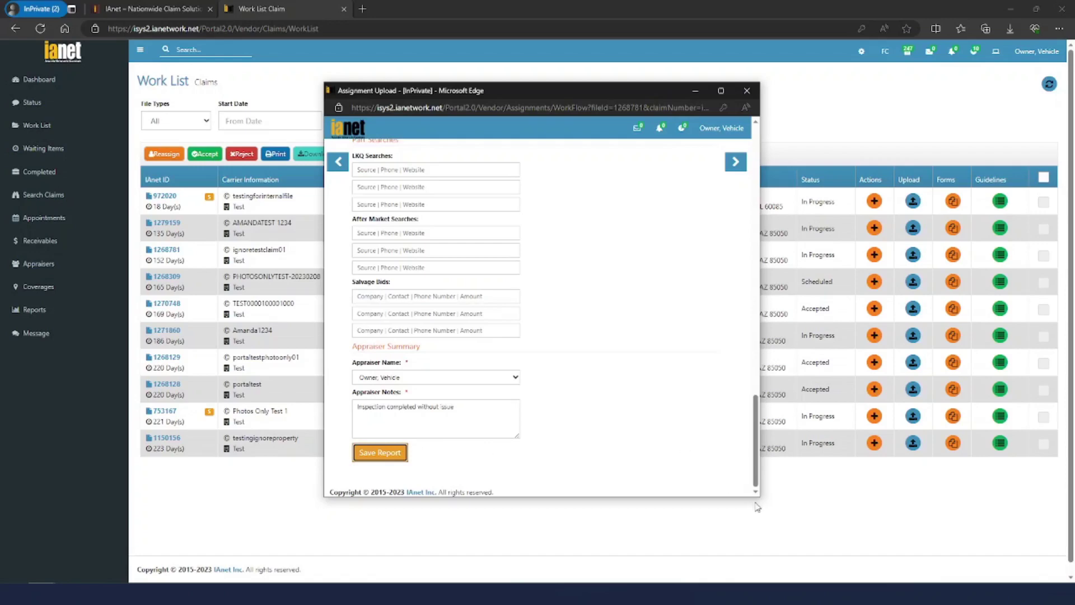
Enlarge and reposition the Assignment Upload window
left_click_drag(755, 502, 888, 583)
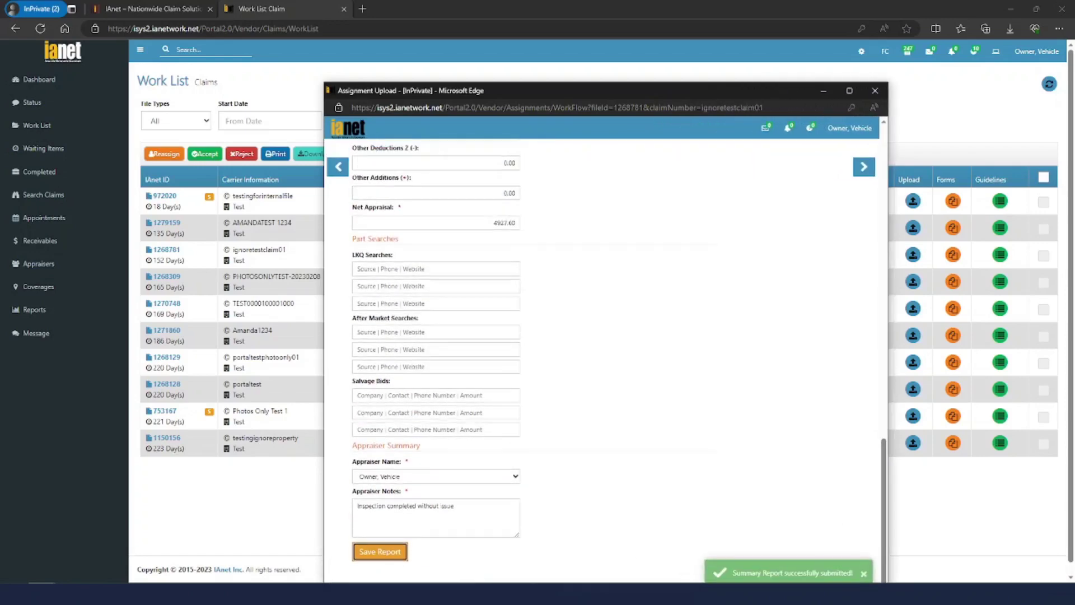
left_click_drag(630, 93, 573, 39)
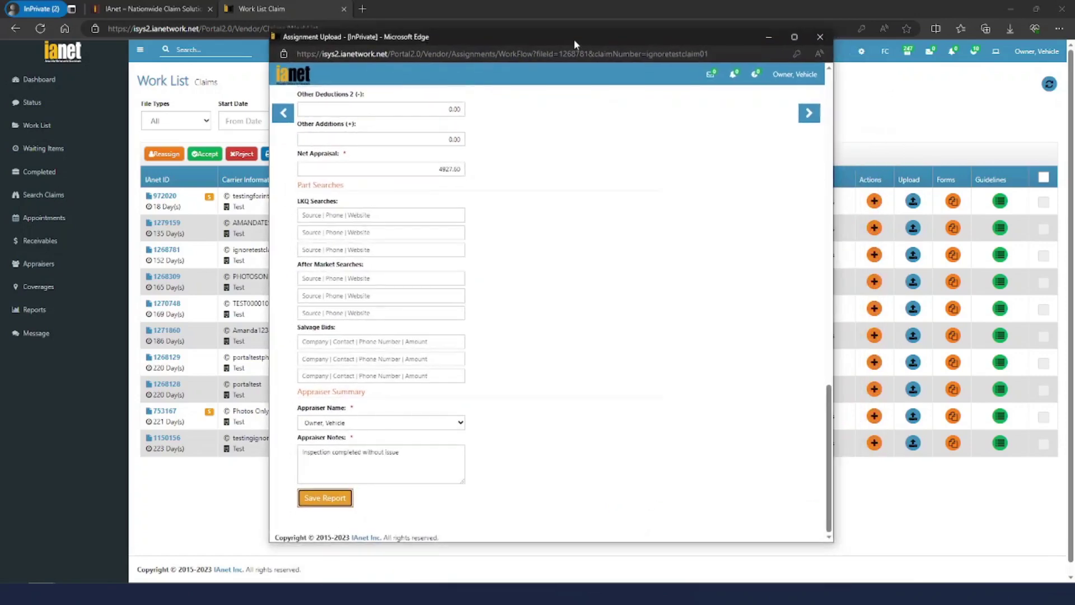
left_click_drag(828, 448, 816, 132)
Add a 09/11/2023 Time & Expense entry 'Researching something' for 0.50 hours
left_click(807, 114)
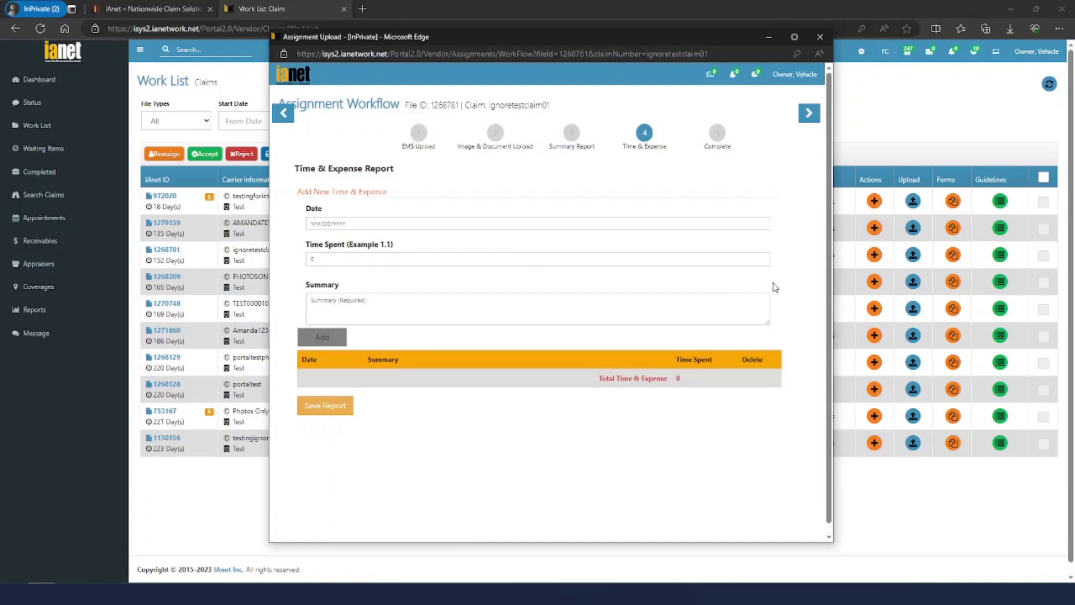
left_click(485, 223)
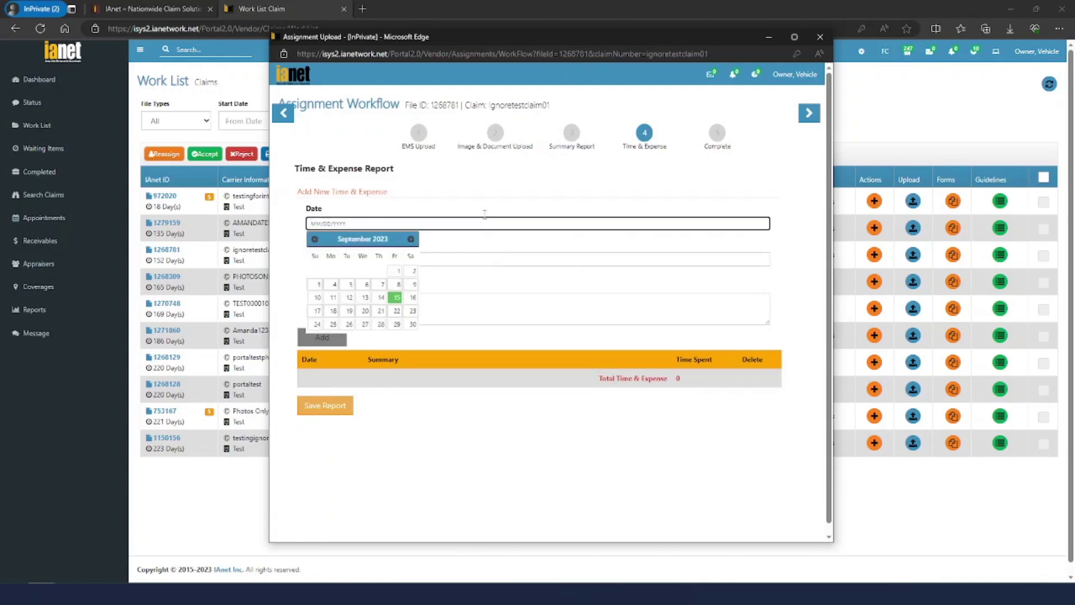
left_click(480, 194)
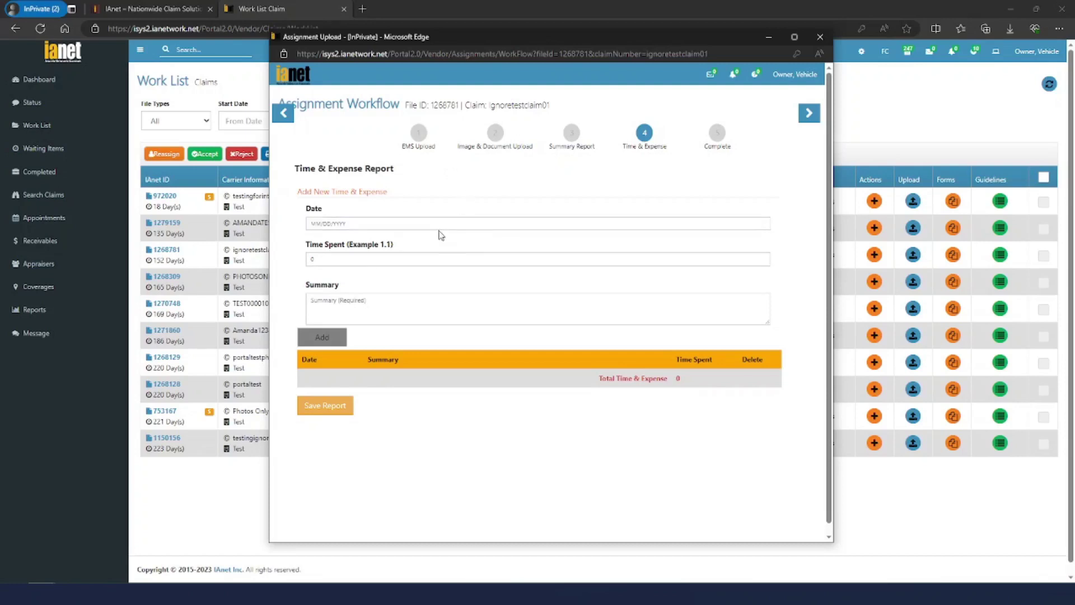
left_click(414, 223)
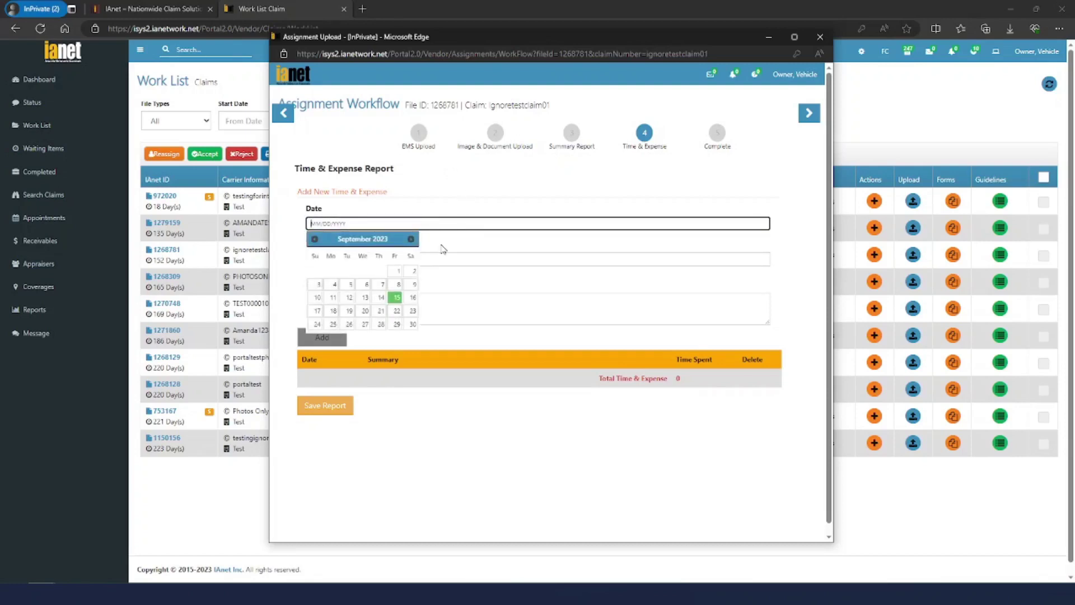
left_click(334, 297)
left_click(364, 259)
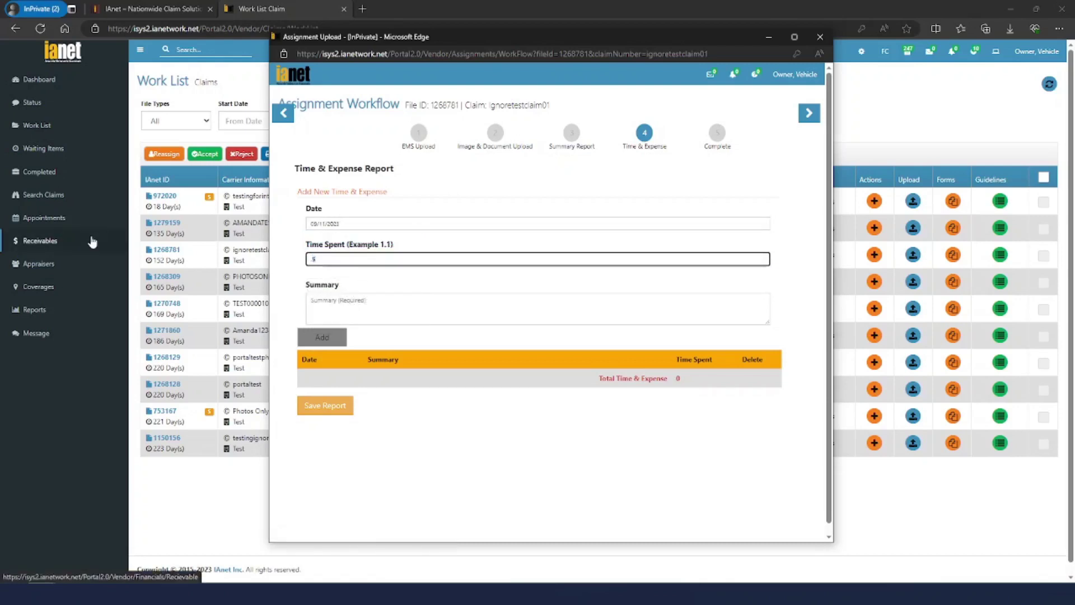
key("Tab")
type("Rese")
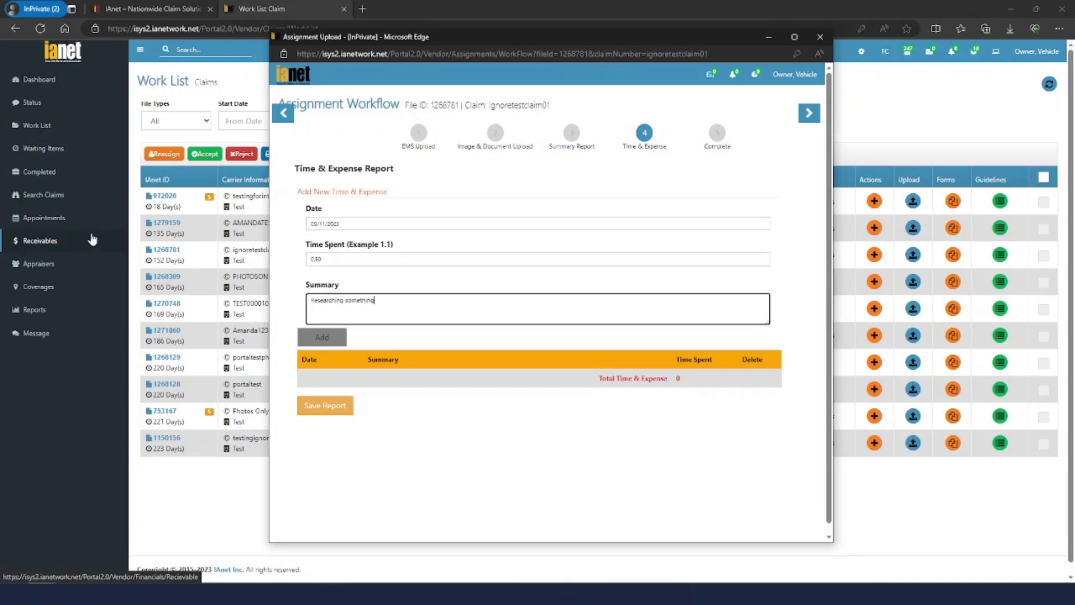
left_click(322, 337)
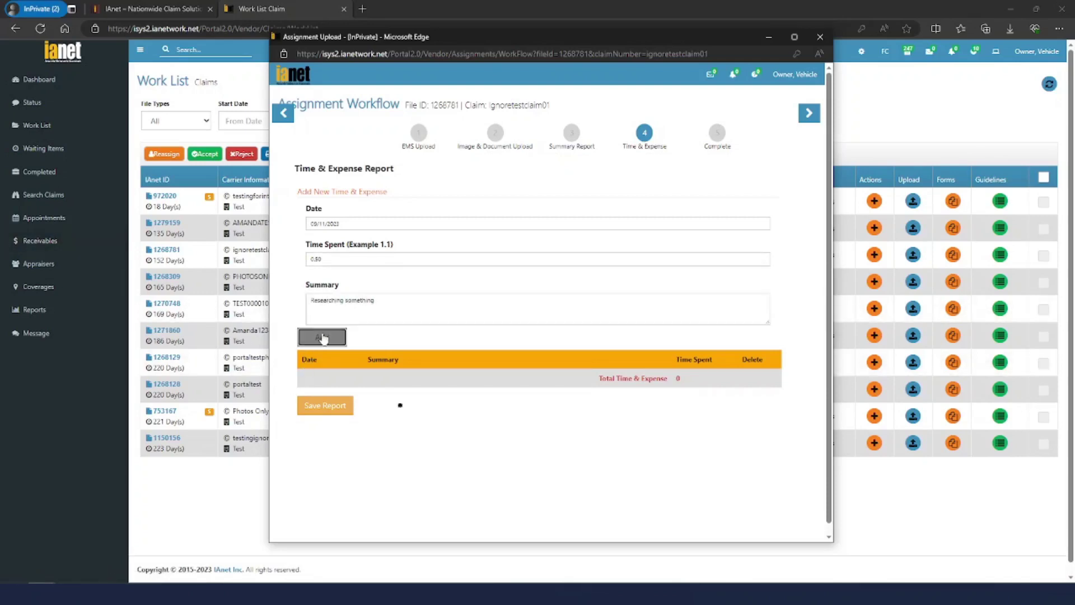
left_click(370, 224)
Add a 09/12/2023 inspecting entry for 1.00 hour
left_click(347, 311)
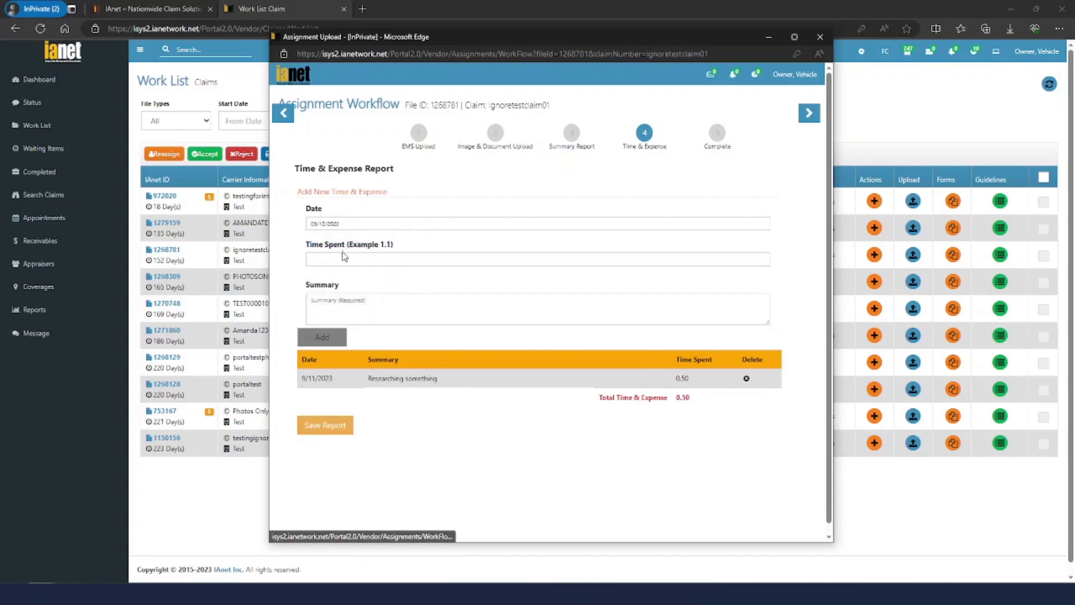
left_click(344, 256)
left_click(349, 307)
type("r")
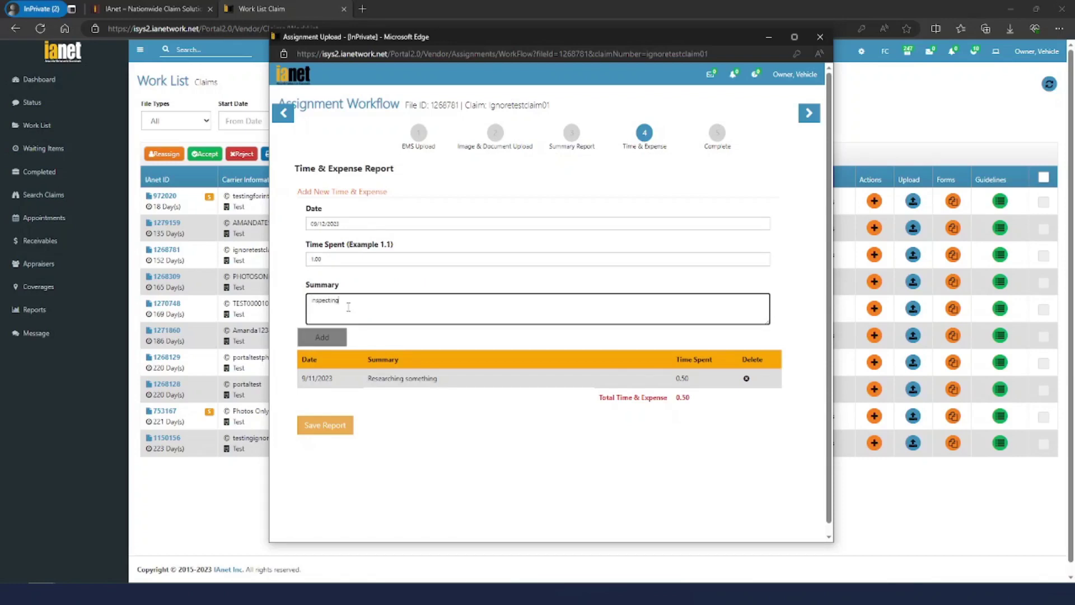
left_click(325, 340)
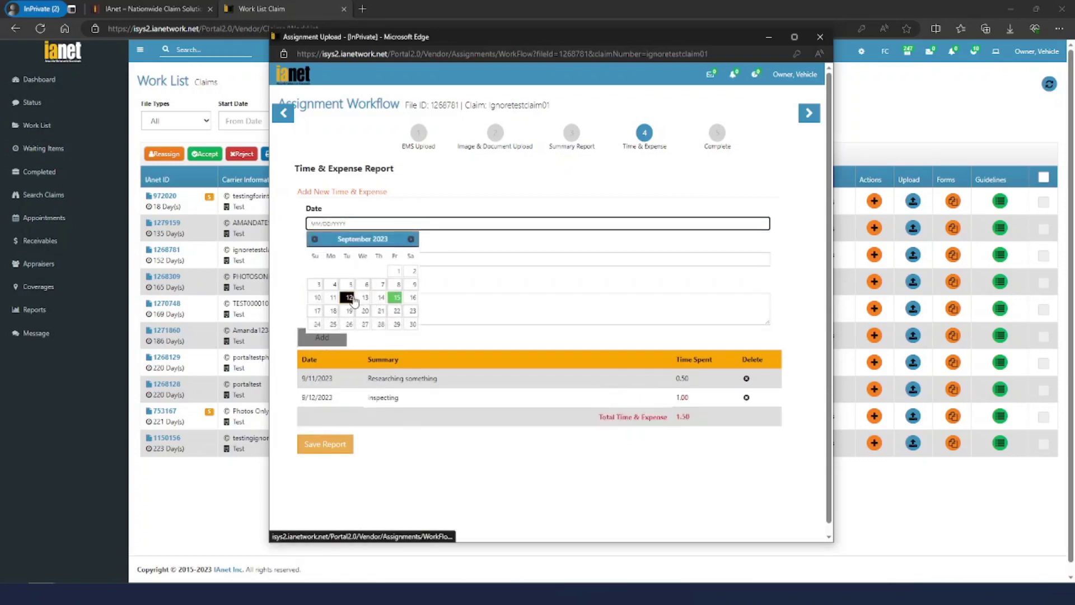
Add a 09/12/2023 'writing report' entry for 0.75 hours
left_click(349, 297)
left_click(339, 260)
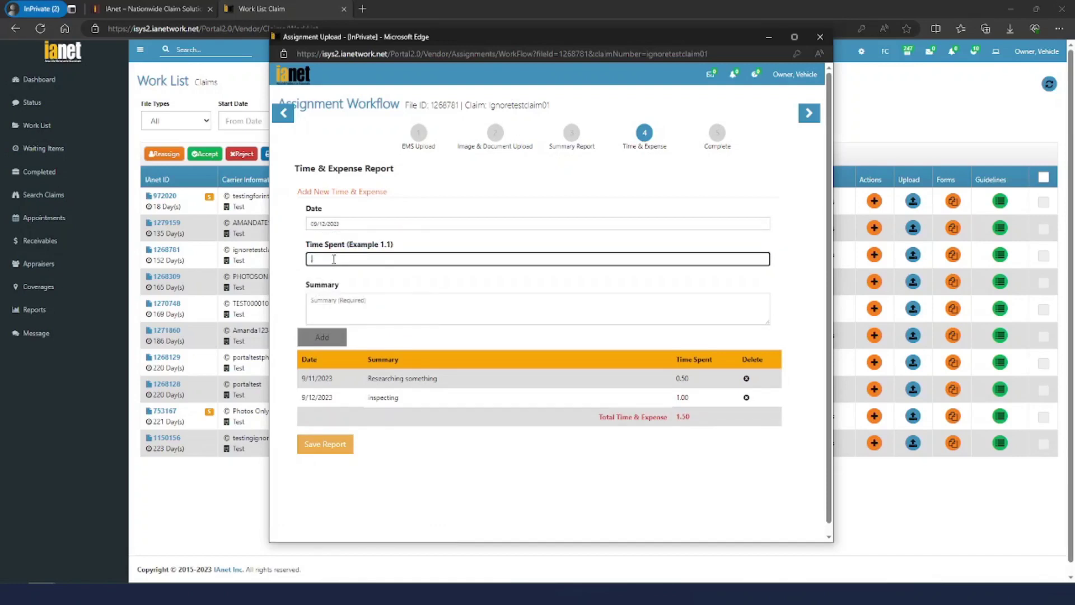
key("Tab")
type("writing report")
left_click(323, 337)
Add a 09/13/2023 researching shops entry, correcting the invalid time to 0.5 hours
left_click(367, 223)
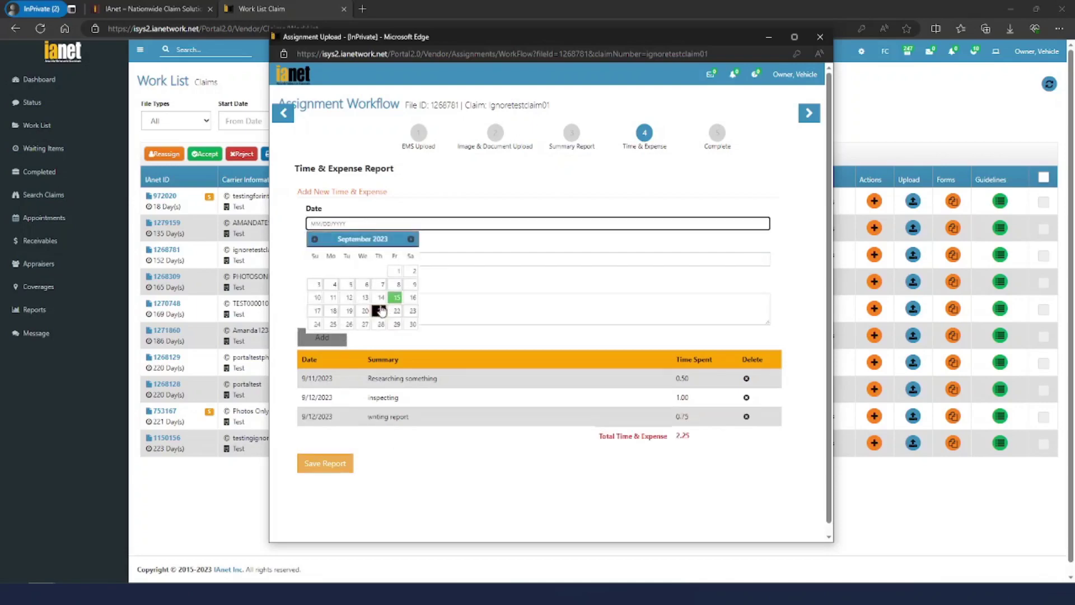
left_click(360, 293)
left_click(352, 258)
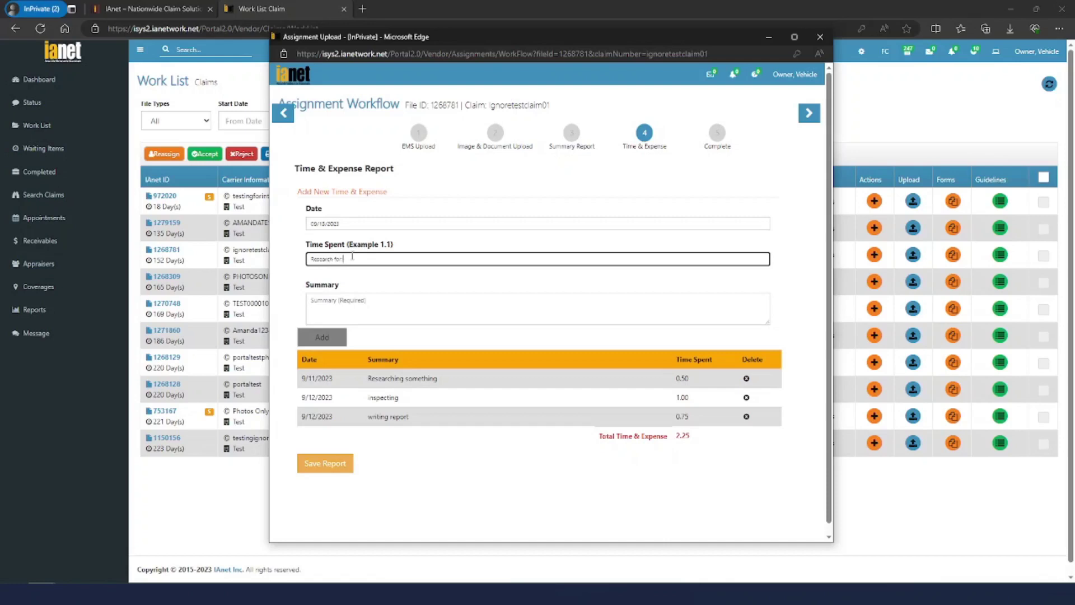
left_click(383, 304)
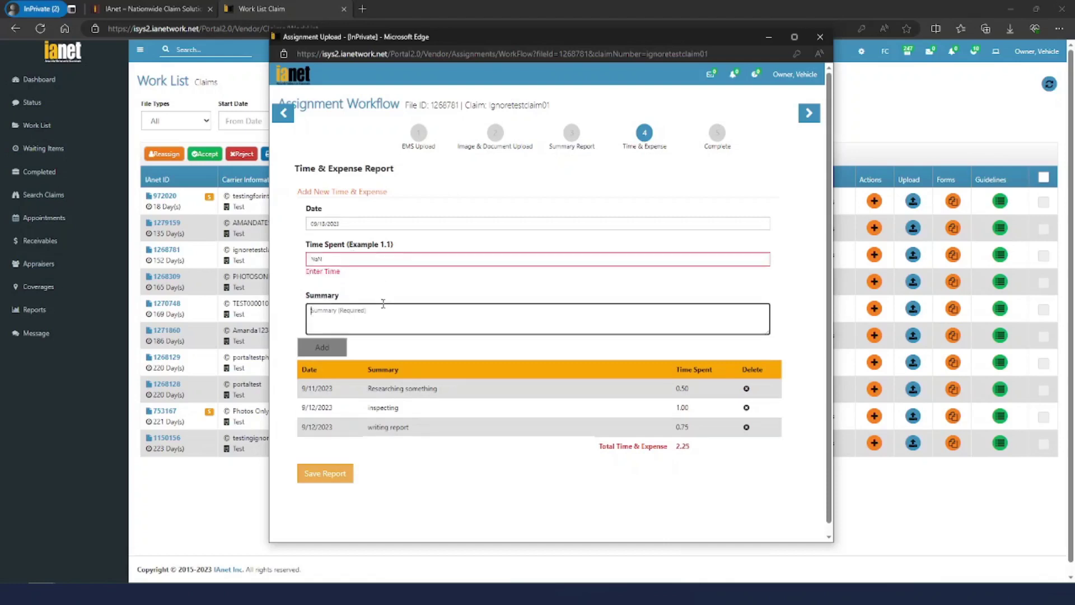
key("shift+Tab")
type("0.54")
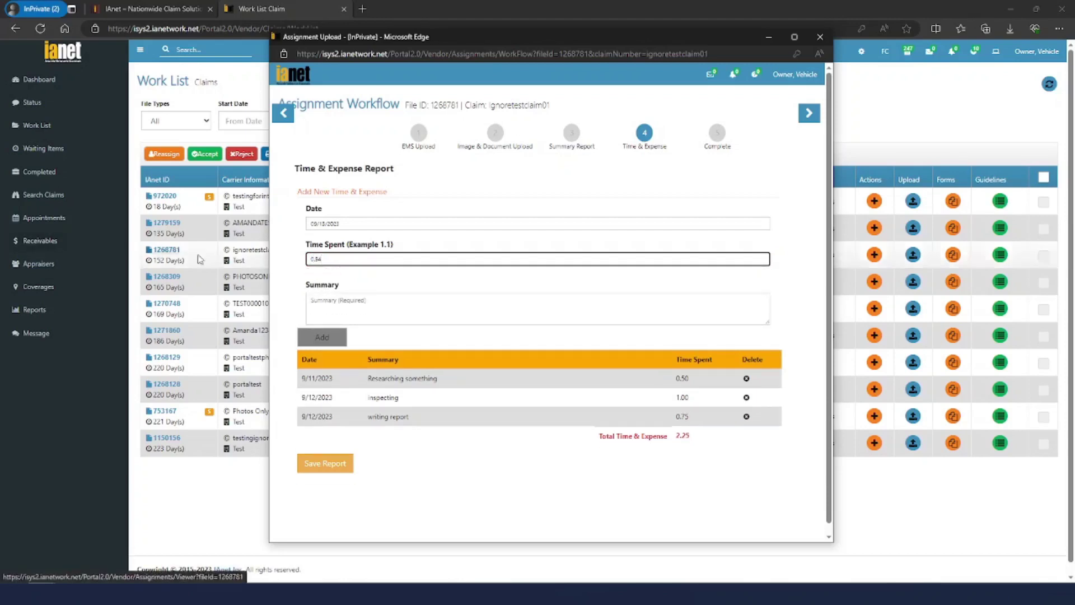
left_click(353, 304)
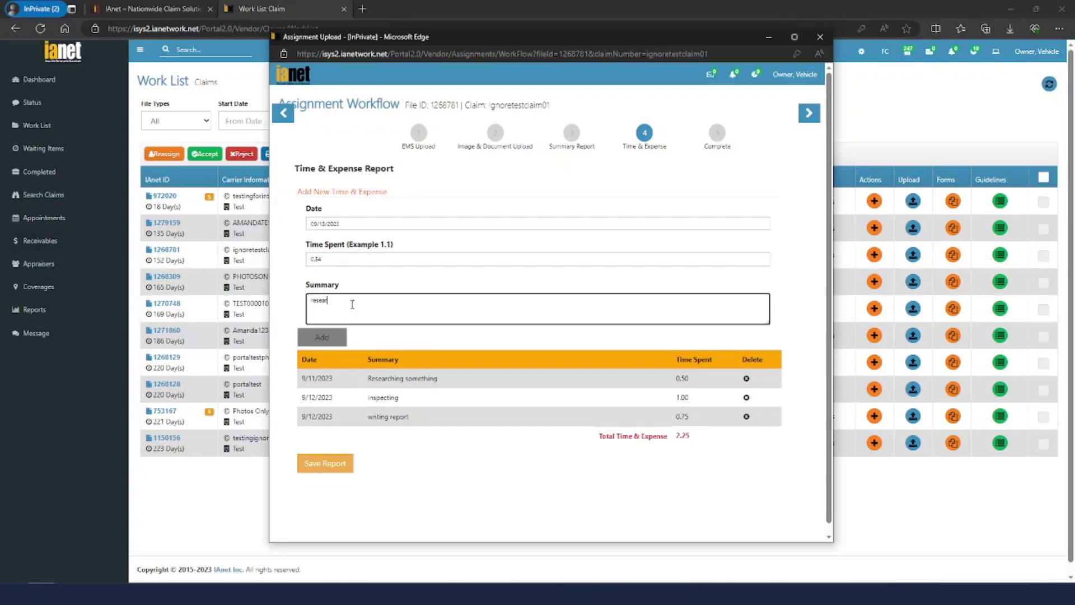
left_click(350, 260)
key("BackSpace")
left_click(322, 337)
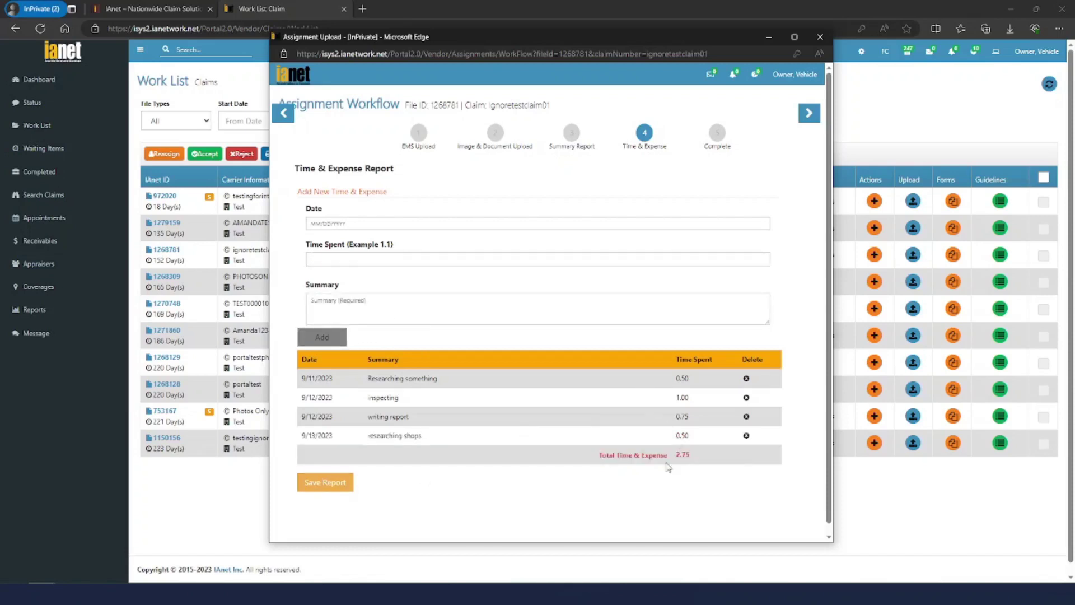
Save the Time & Expense report, then complete the assignment and notify IAnet
left_click(344, 487)
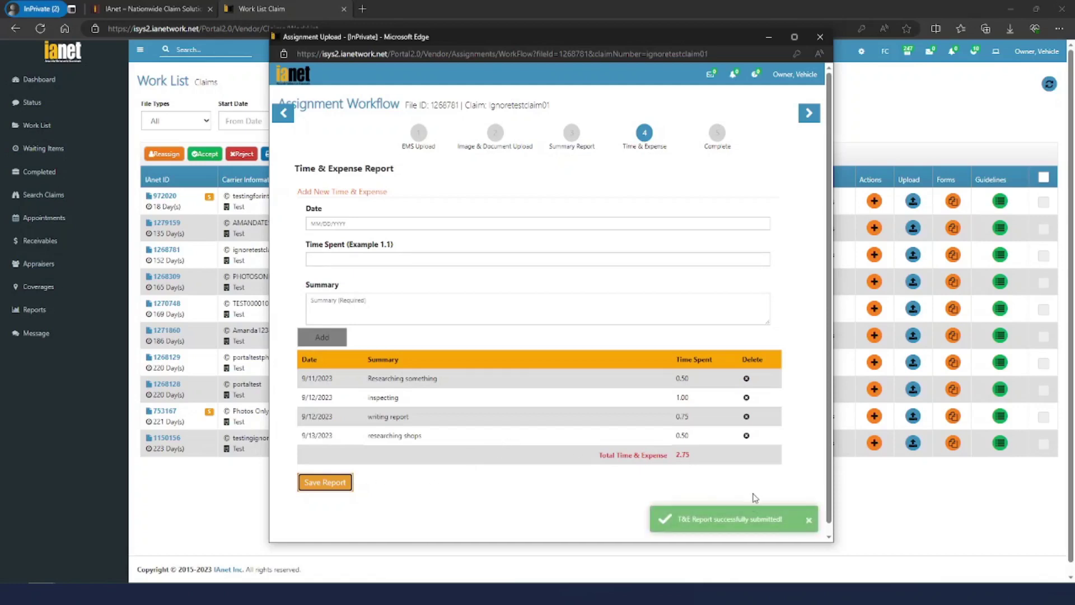
left_click(809, 113)
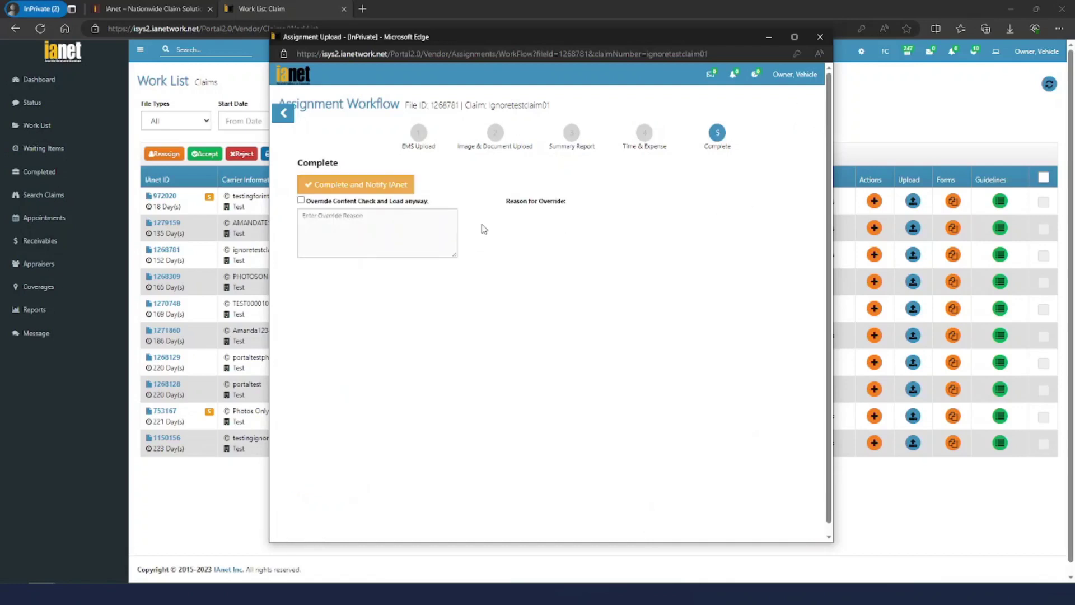
left_click(378, 186)
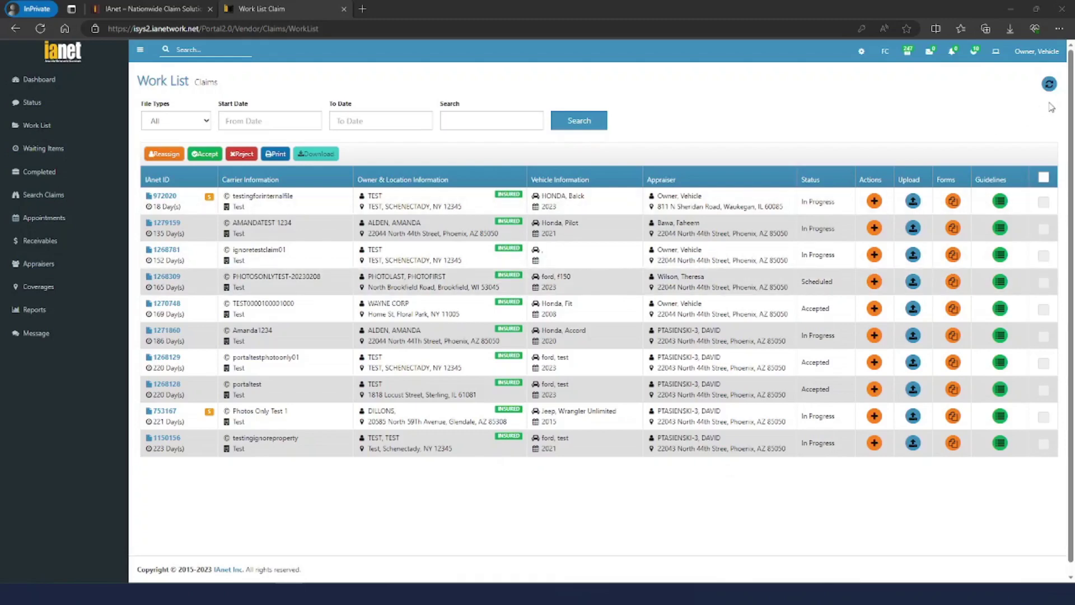
Refresh the Work List and switch to the Completed claims page
left_click(1051, 85)
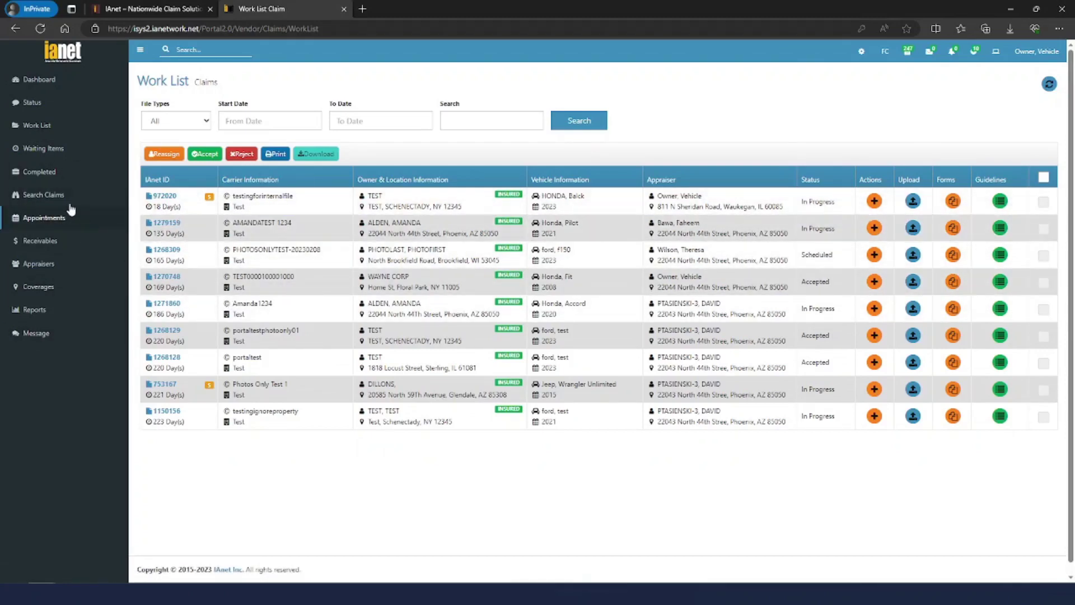
left_click(54, 175)
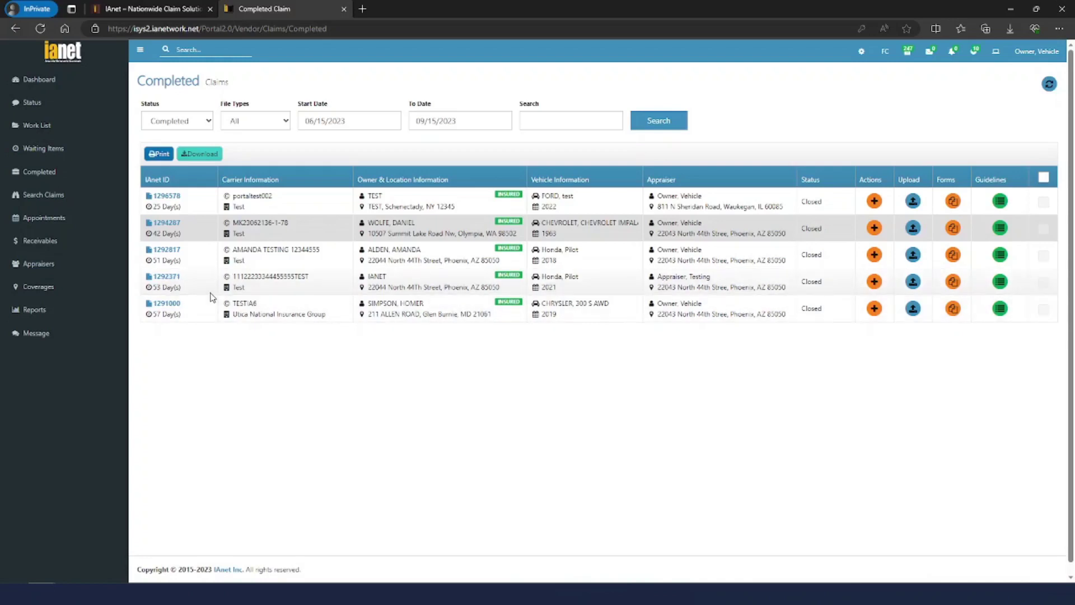
left_click(178, 49)
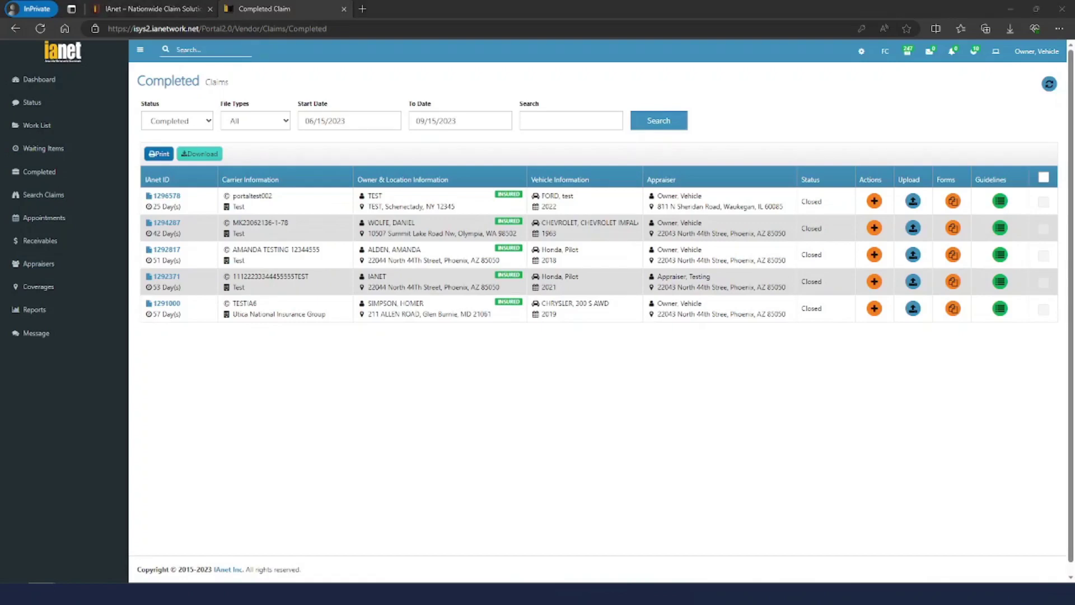
left_click(362, 393)
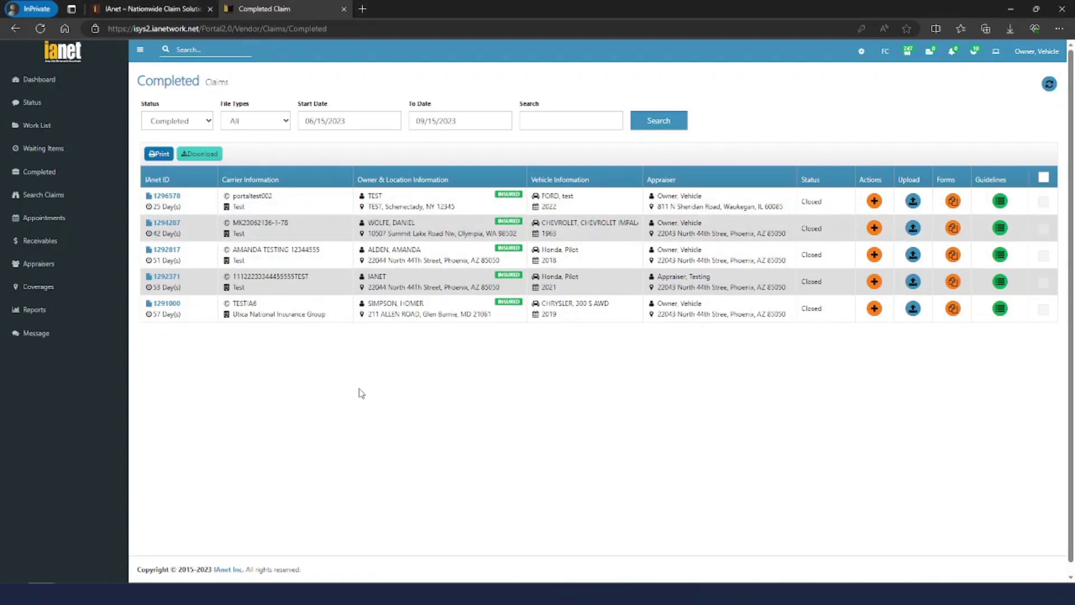